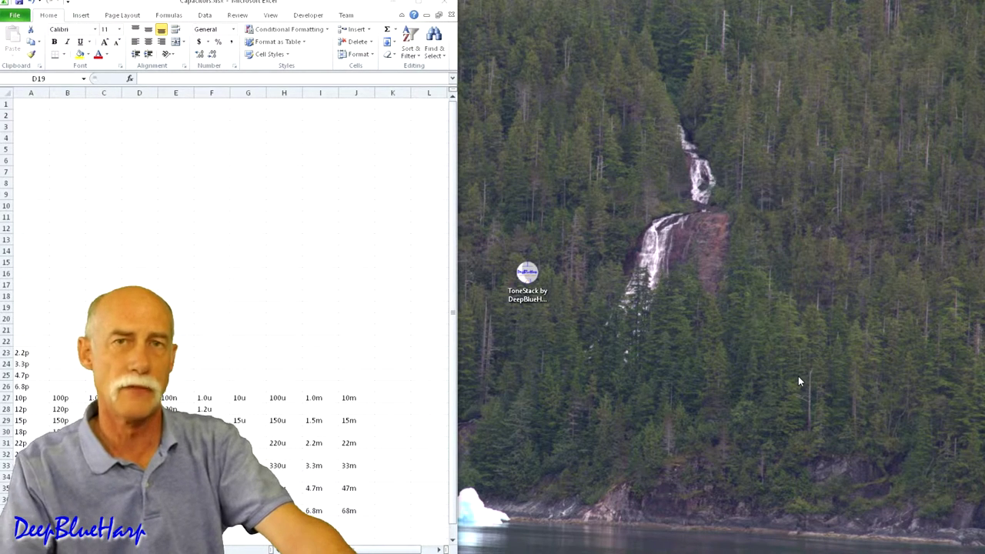
# Launch ToneStack and load the Fender tone stack
pyautogui.click(537, 281)
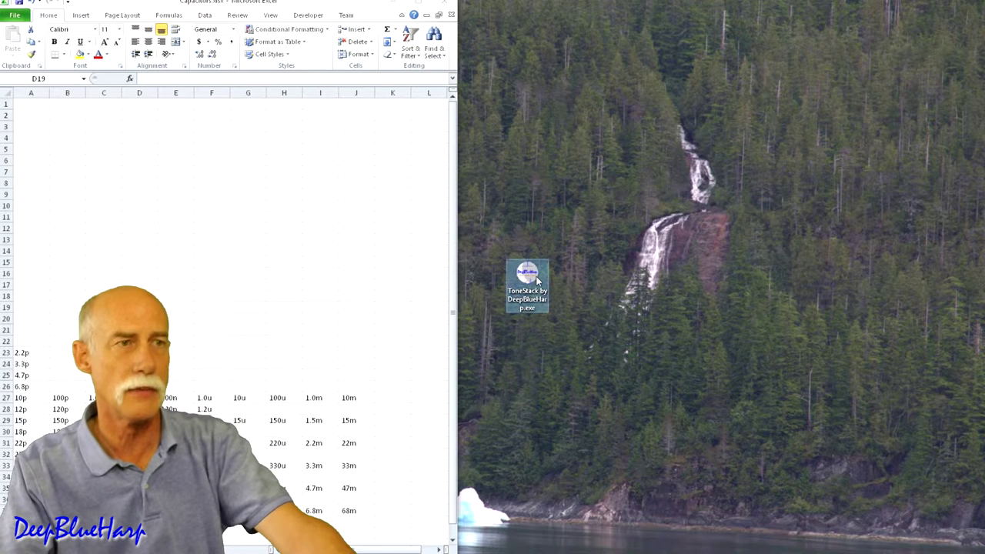
pyautogui.doubleClick(537, 281)
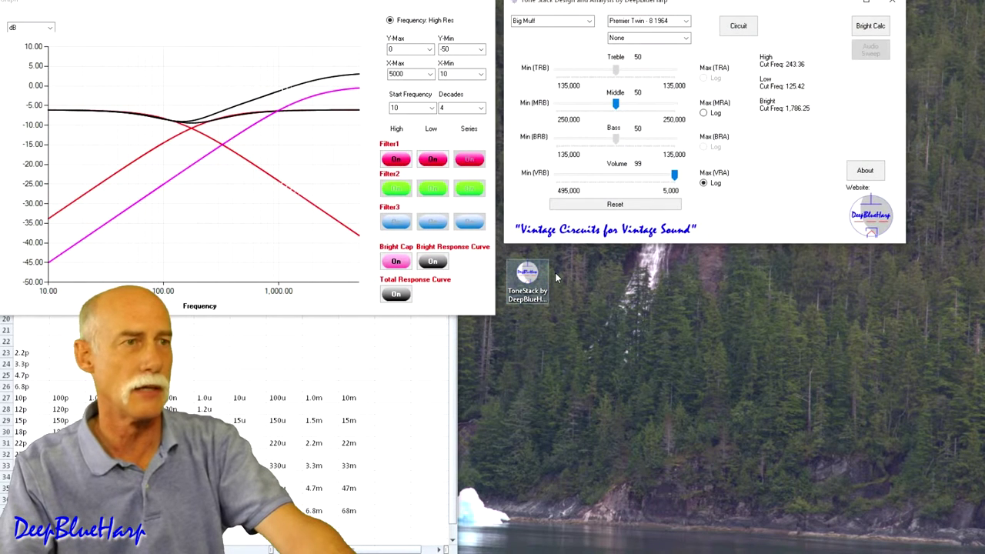
pyautogui.click(569, 21)
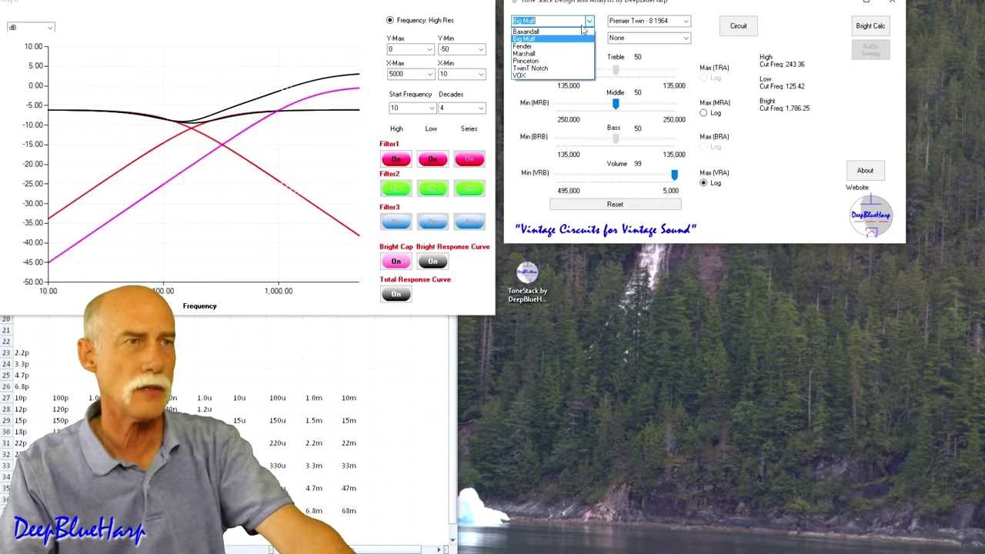
pyautogui.click(570, 47)
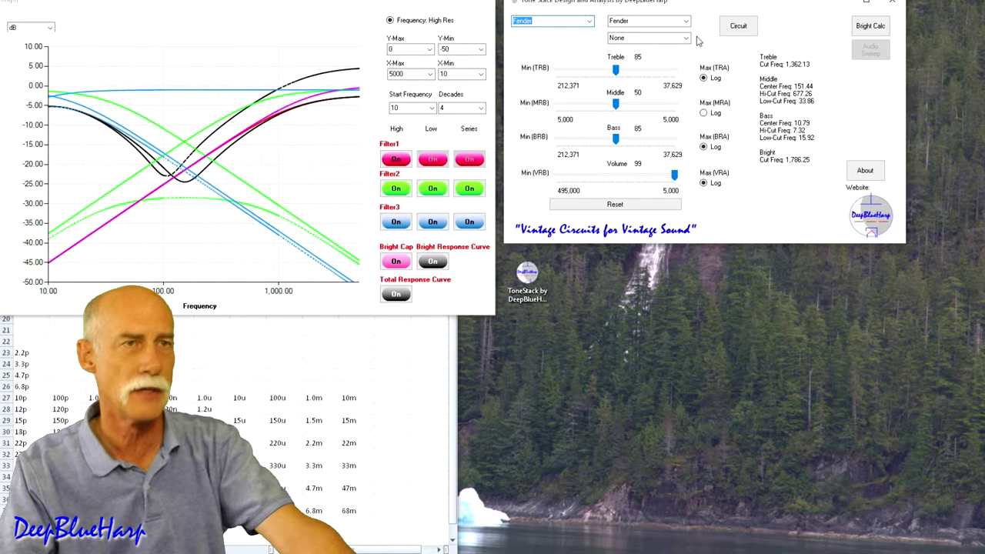
# Show the Fender circuit and set the bright cap C4 to 120 pF
pyautogui.click(738, 25)
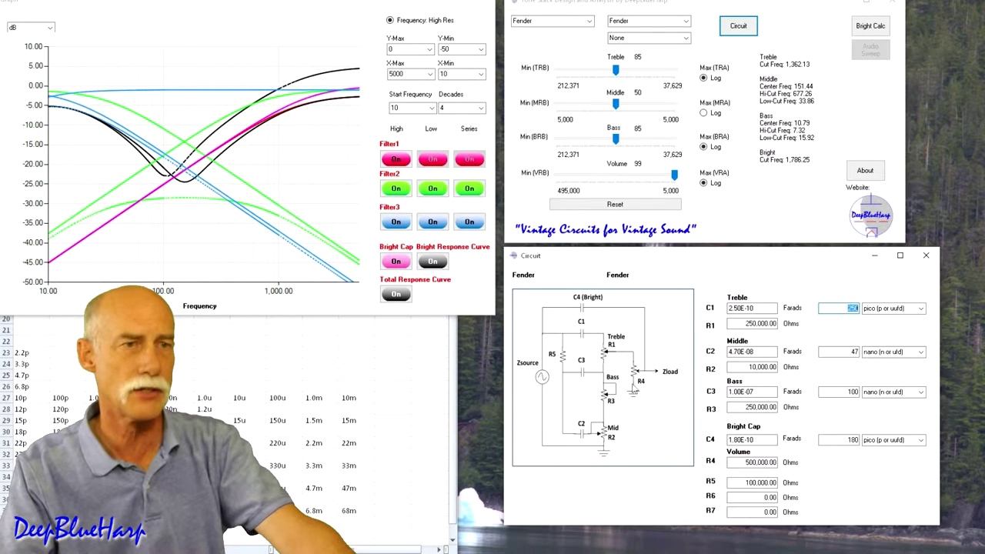
pyautogui.doubleClick(851, 439)
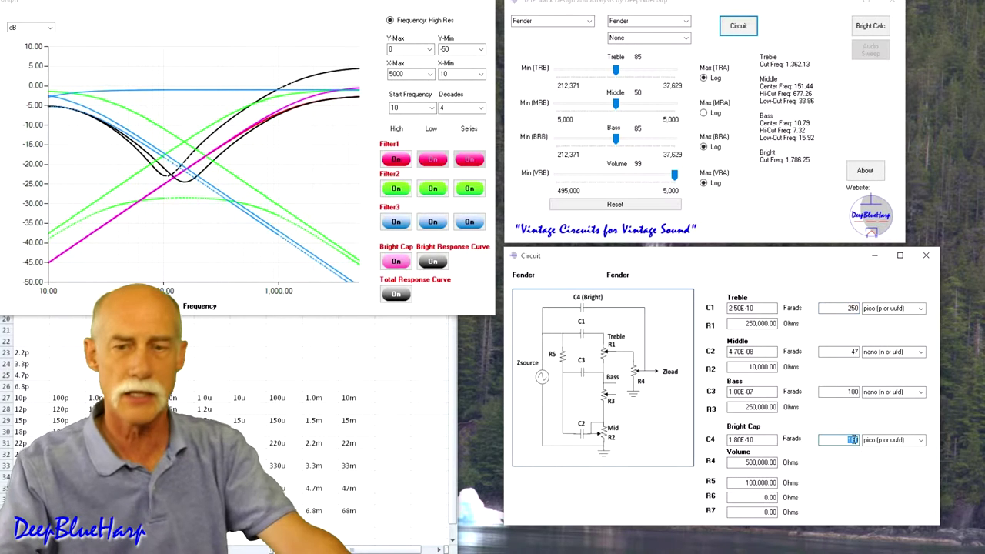
pyautogui.press('Tab')
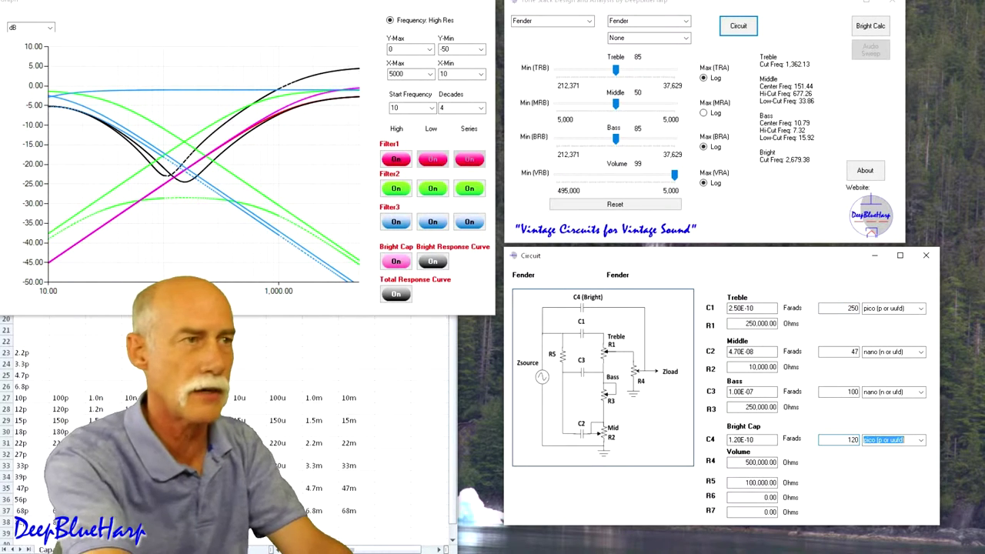
pyautogui.click(399, 158)
# Hide all Filter2 and Filter3 curves plus the bright cap and bright response curves
pyautogui.click(403, 190)
pyautogui.click(433, 189)
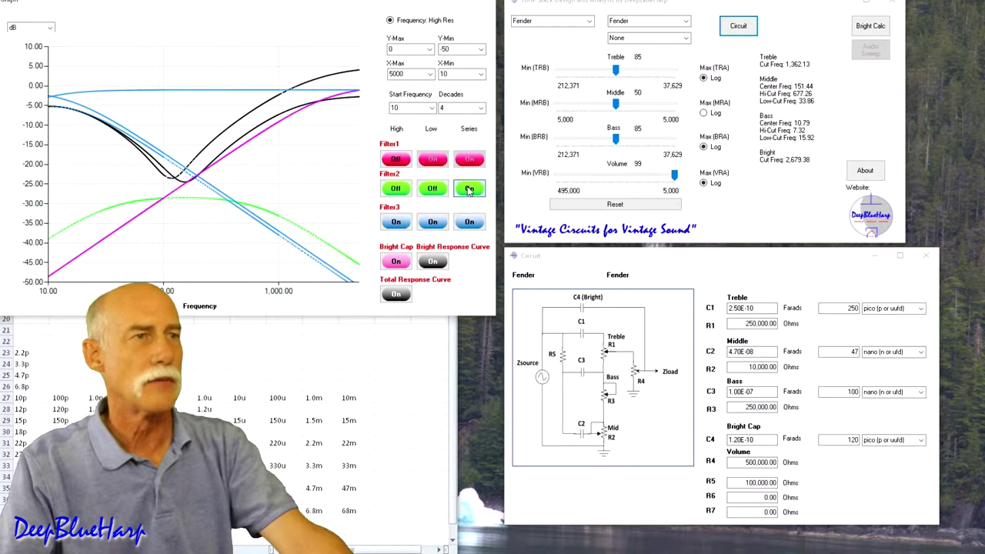
pyautogui.click(469, 188)
pyautogui.click(469, 222)
pyautogui.click(433, 222)
pyautogui.click(395, 222)
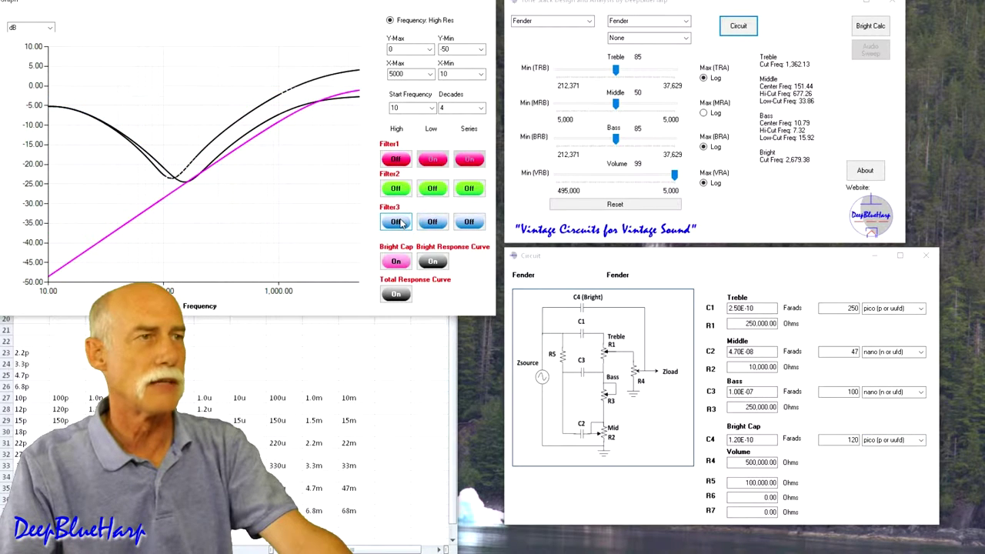
pyautogui.click(395, 261)
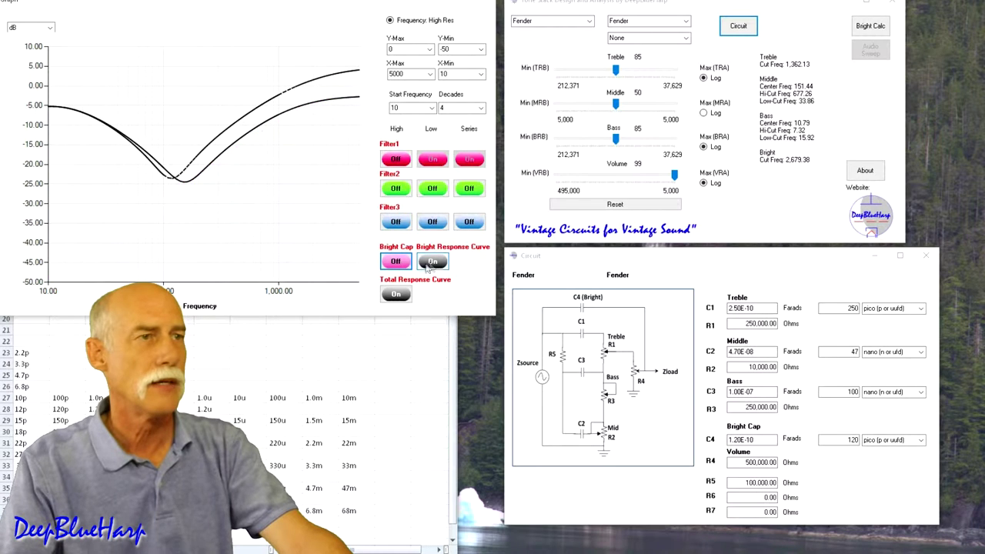
pyautogui.click(432, 262)
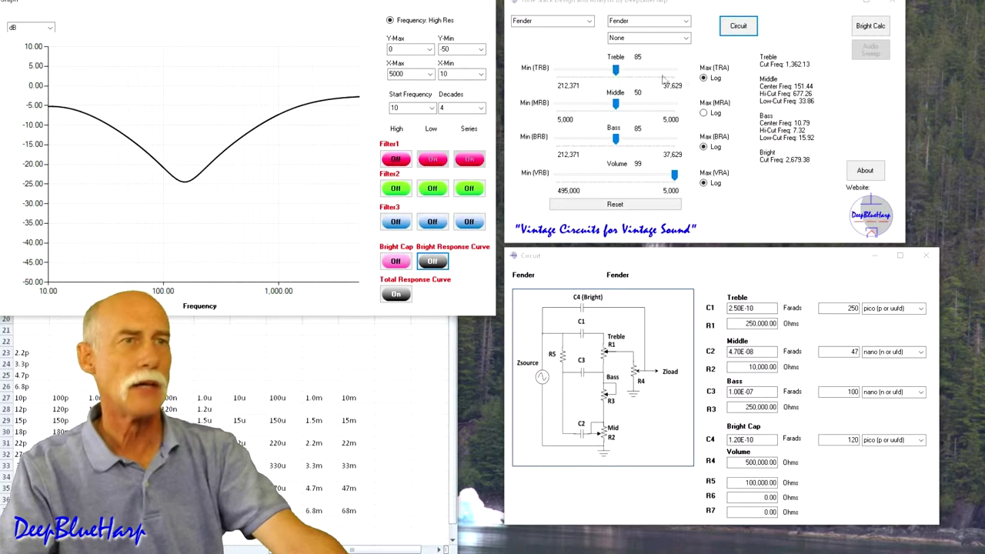
# Switch the treble, bass and volume pots to linear taper, keeping treble at 50
pyautogui.click(713, 78)
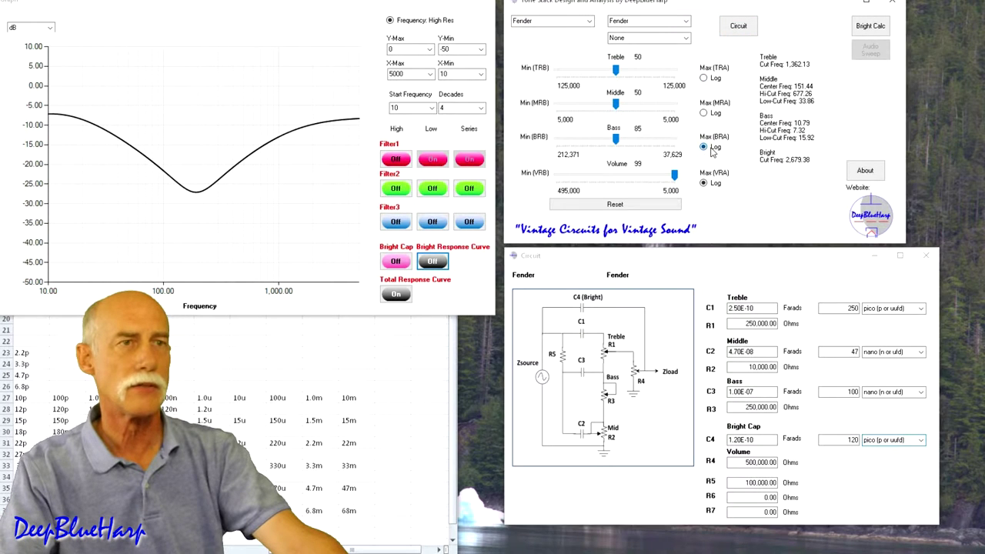
pyautogui.click(712, 150)
pyautogui.click(709, 191)
pyautogui.click(616, 71)
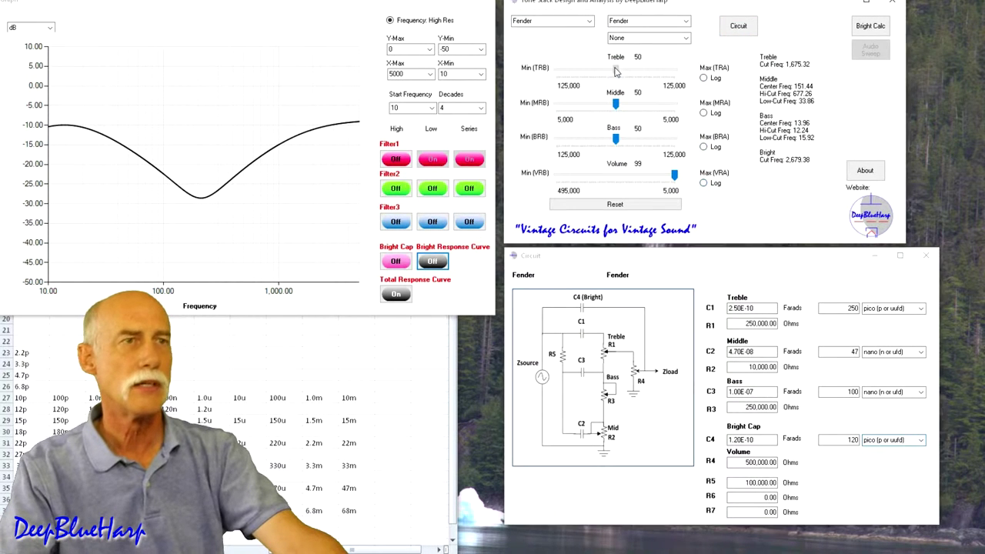
pyautogui.moveTo(615, 71); pyautogui.dragTo(623, 105)
pyautogui.click(616, 104)
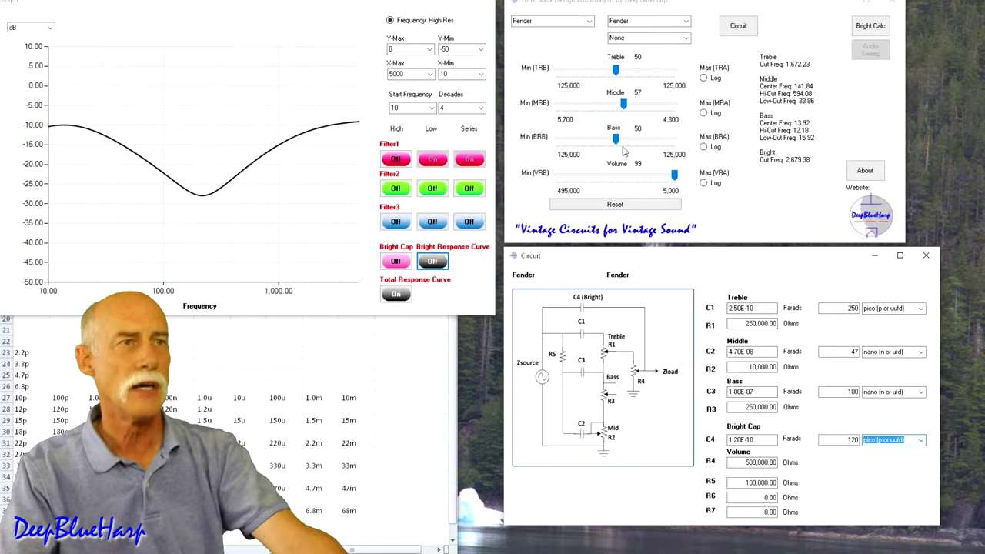
# Set Middle to 57, Bass to 23 and Volume to 76
pyautogui.click(613, 139)
pyautogui.moveTo(610, 140); pyautogui.dragTo(582, 140)
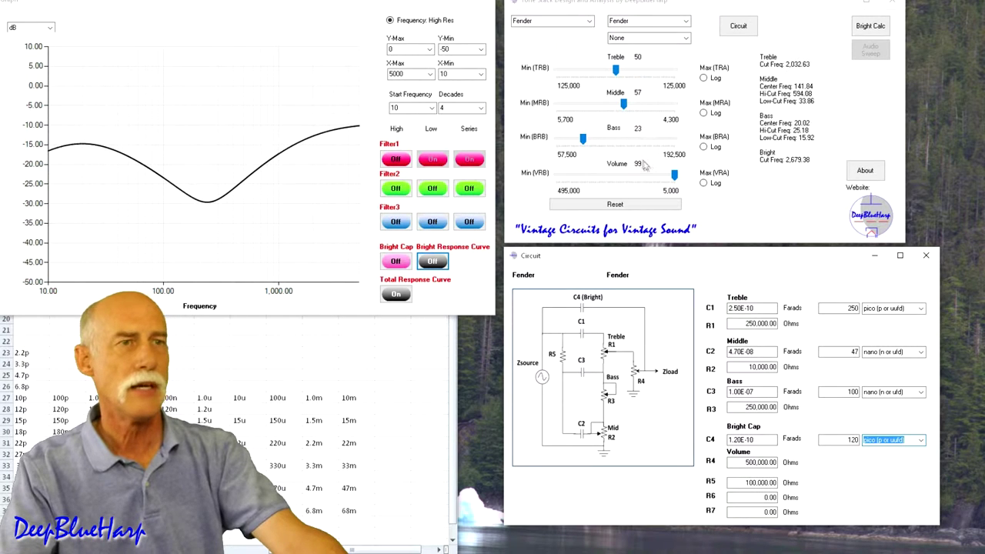
pyautogui.click(674, 175)
pyautogui.moveTo(674, 175); pyautogui.dragTo(646, 172)
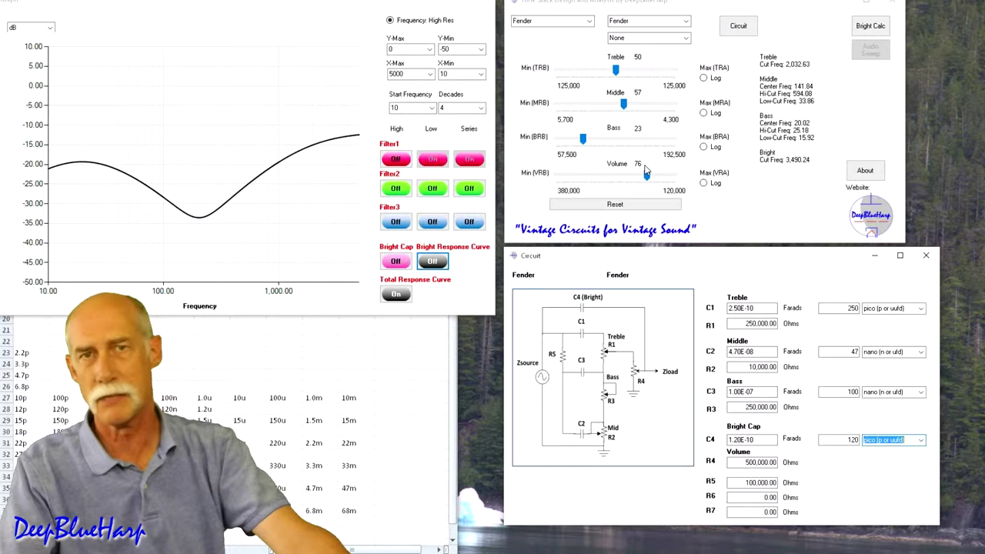
pyautogui.click(685, 37)
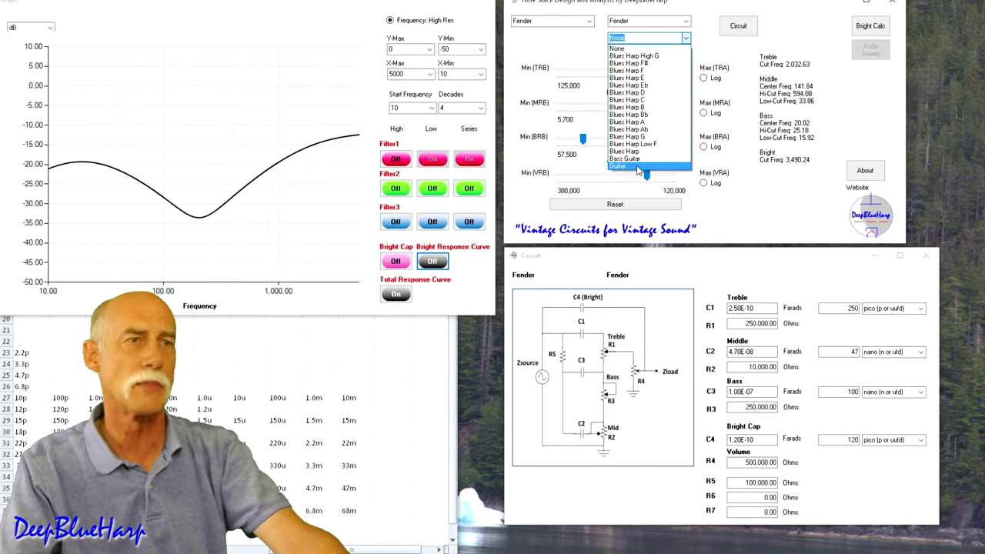
# Mark the Guitar range, reset the controls, compare Blues Harp Bb, then return to Guitar
pyautogui.click(638, 166)
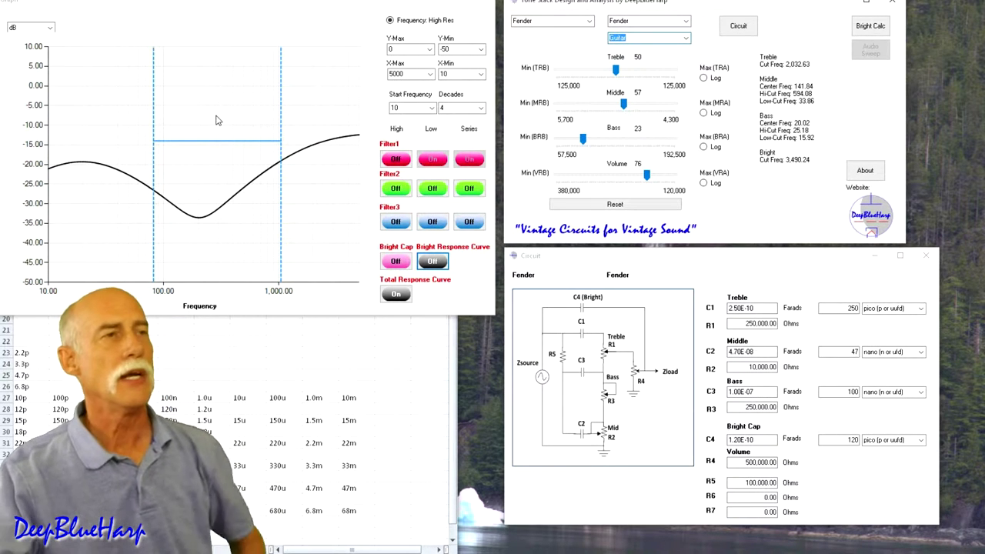
pyautogui.click(615, 204)
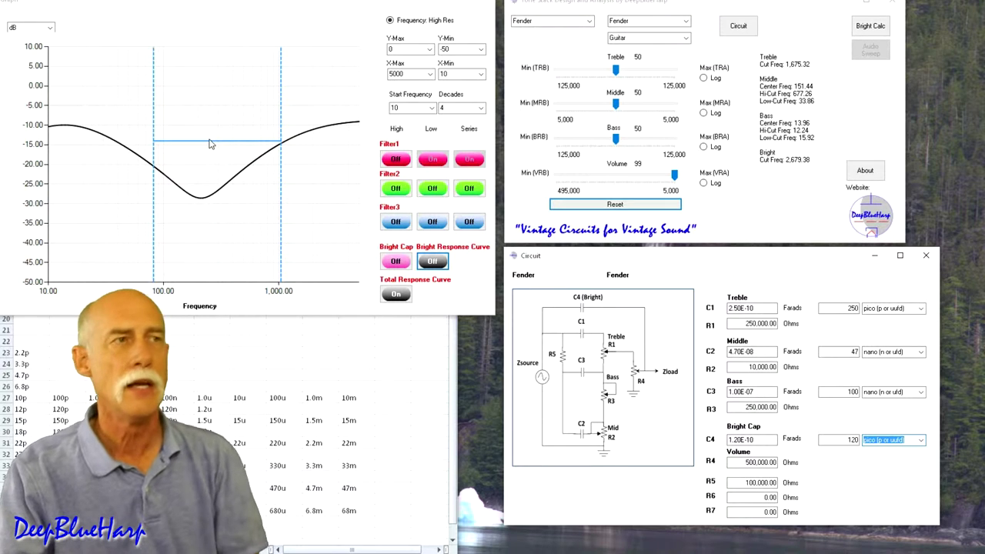
pyautogui.click(684, 39)
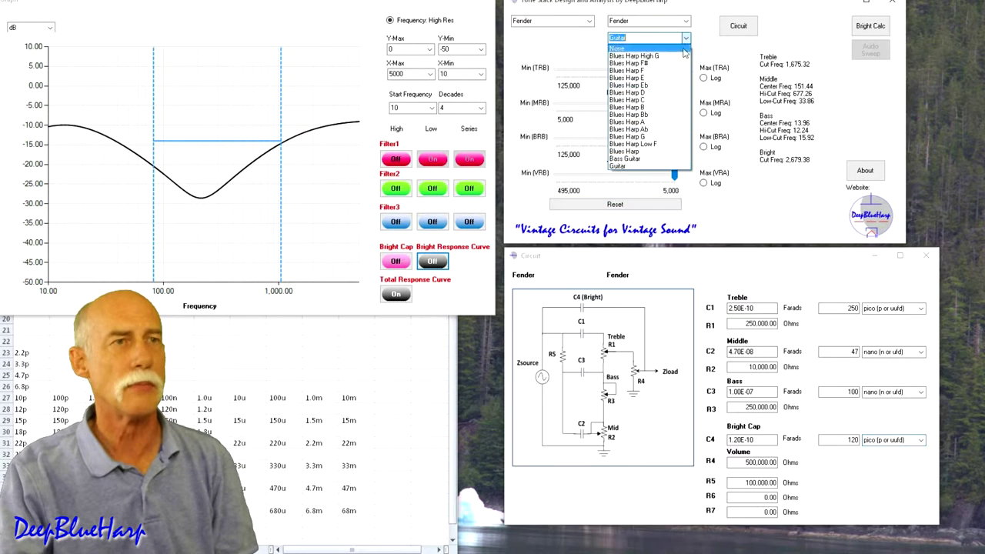
pyautogui.click(661, 113)
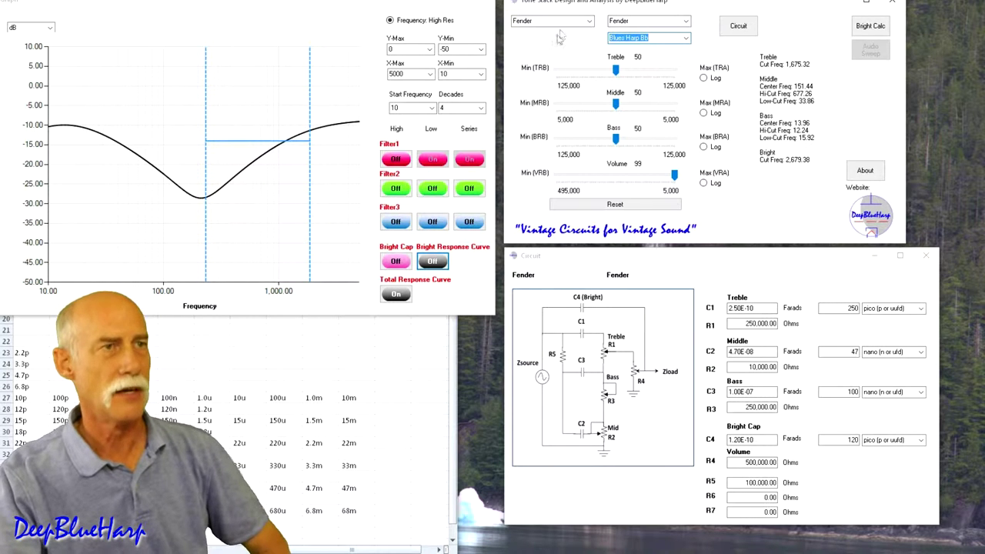
pyautogui.click(685, 37)
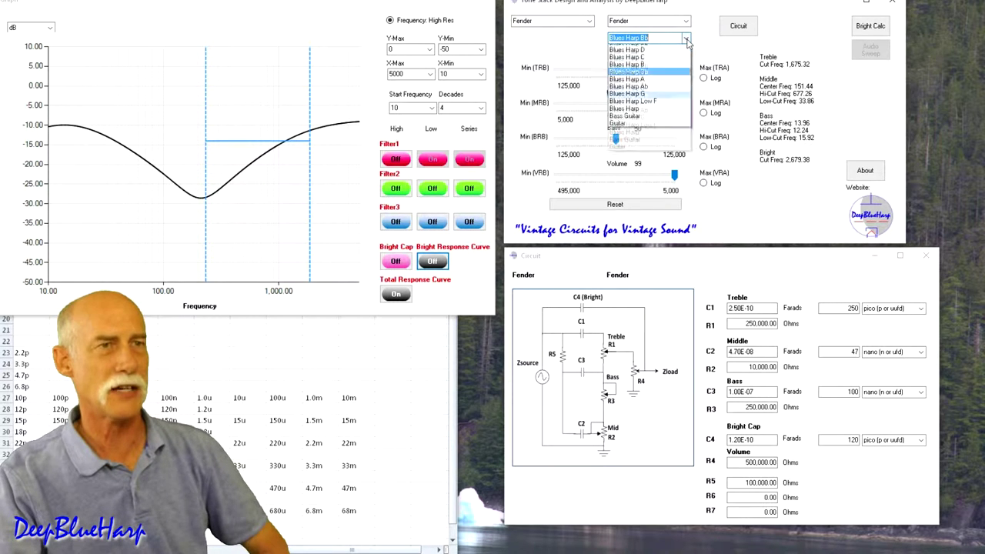
pyautogui.click(629, 168)
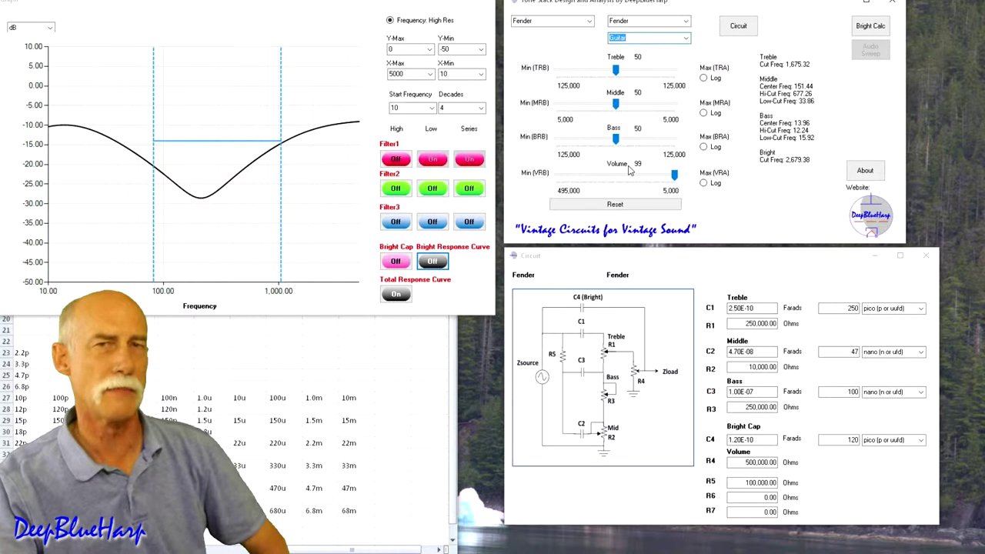
# Show the Filter1 high-pass curve, raise treble to 99 and turn volume down to 20
pyautogui.click(395, 159)
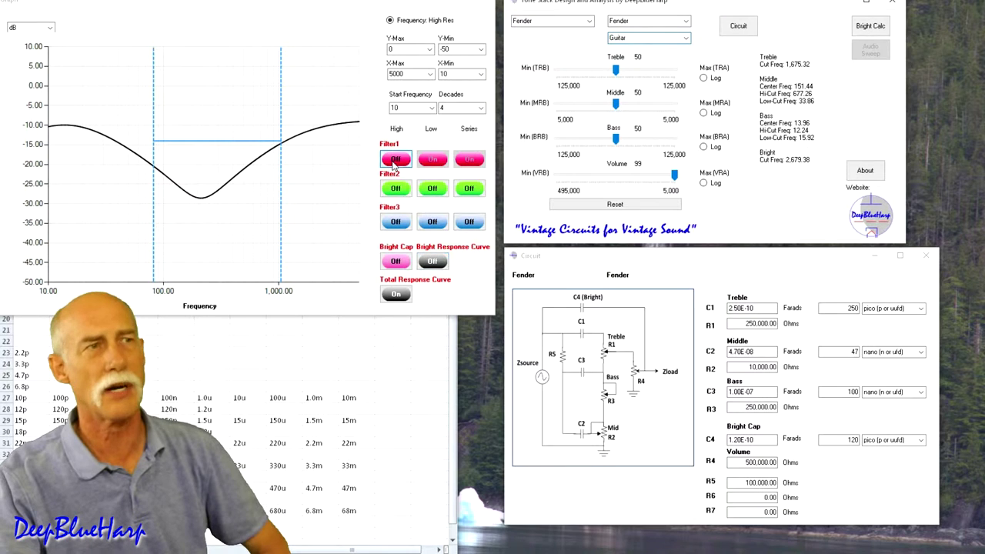
pyautogui.click(395, 294)
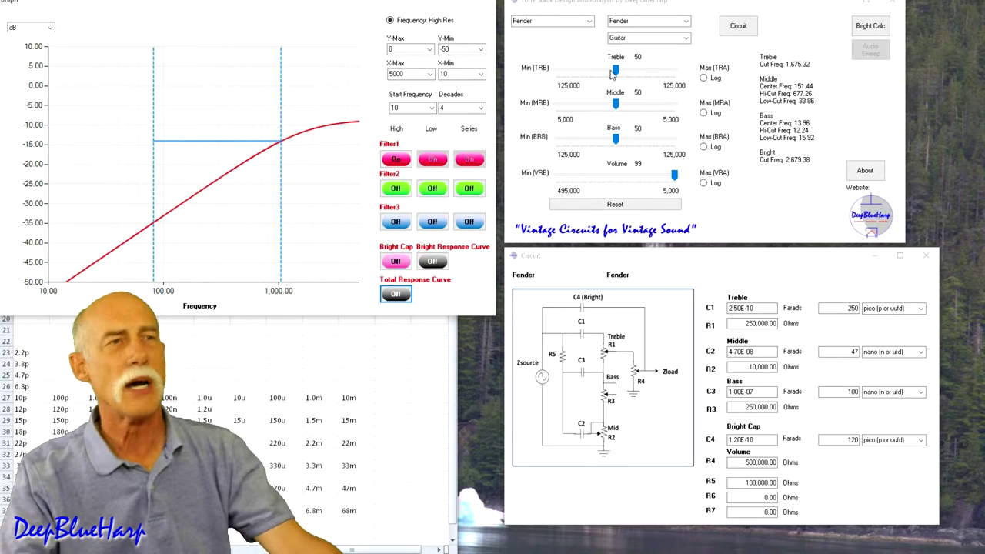
pyautogui.moveTo(615, 71); pyautogui.dragTo(675, 75)
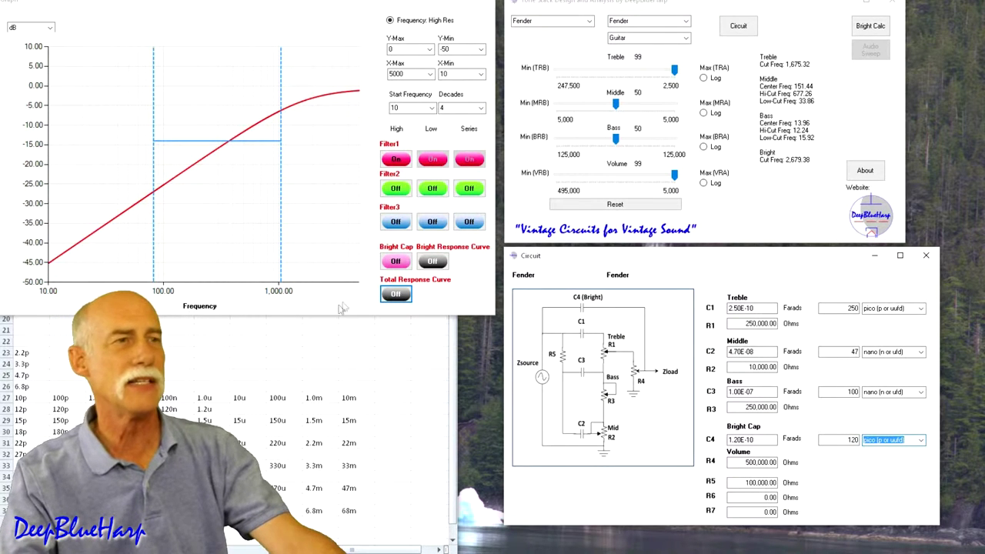
pyautogui.click(389, 296)
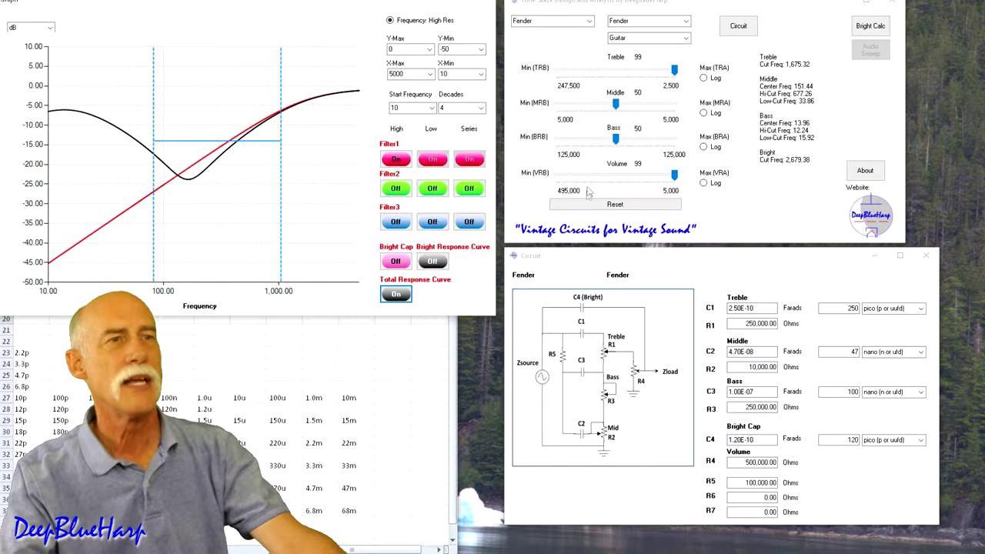
pyautogui.moveTo(680, 179); pyautogui.dragTo(581, 175)
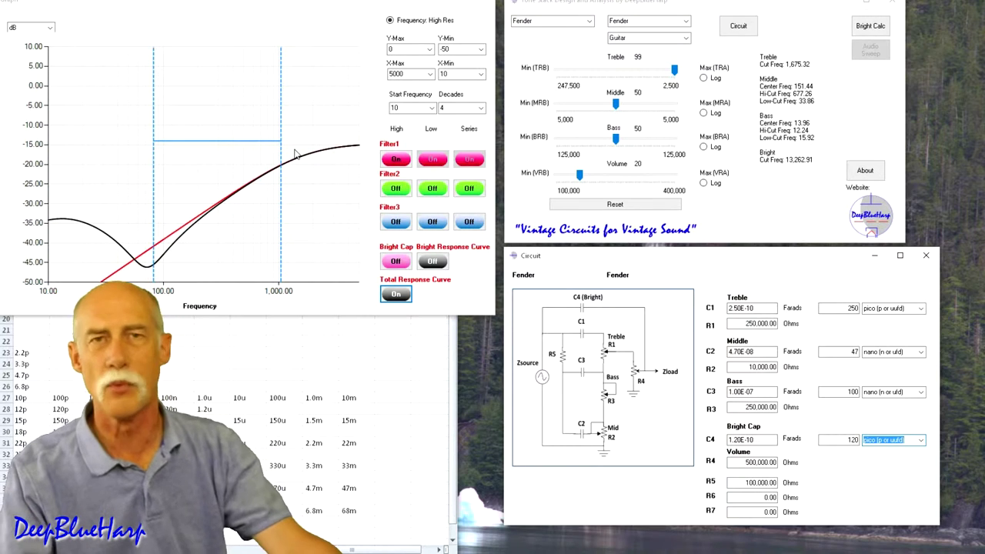
# Hide the bright and total response curves and raise Volume from 20 to 42
pyautogui.click(431, 261)
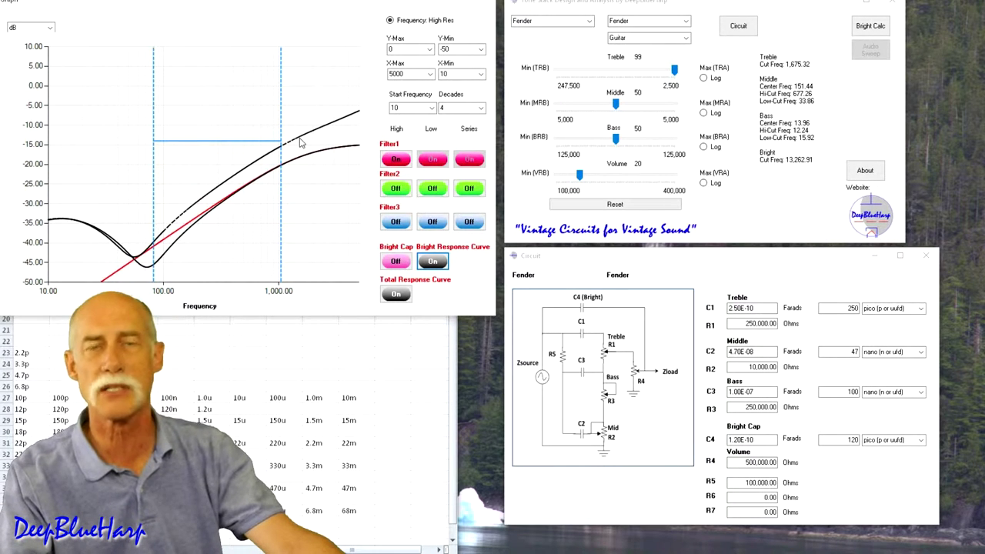
pyautogui.click(430, 263)
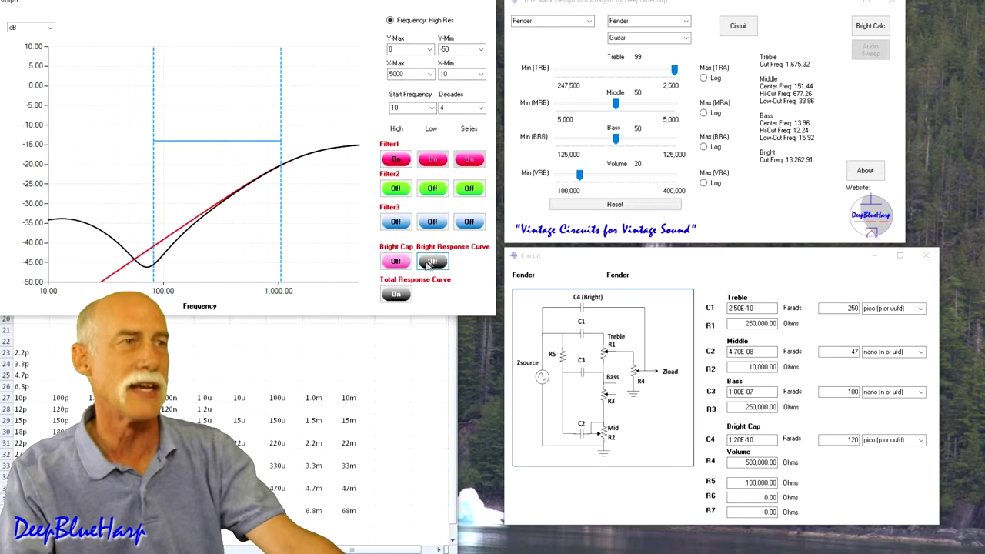
pyautogui.click(400, 295)
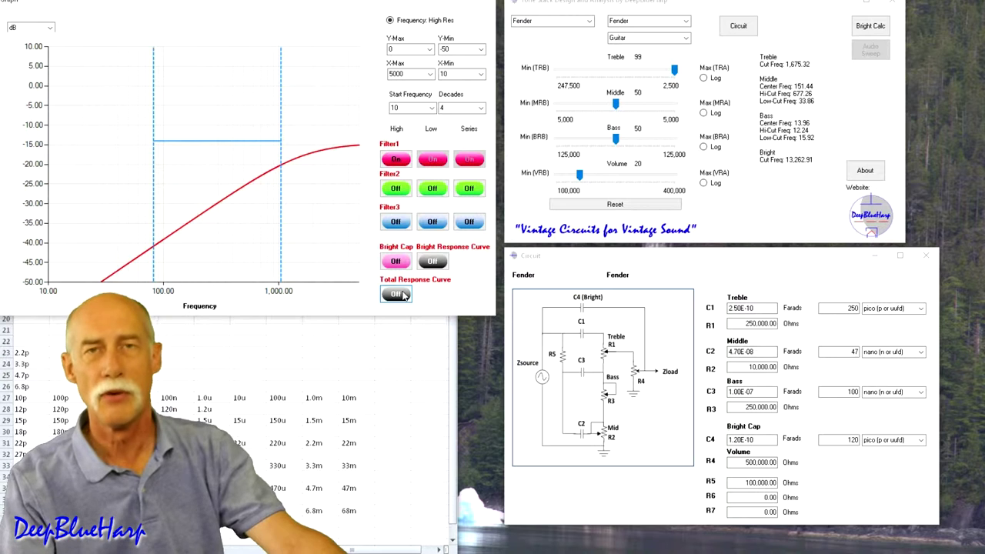
pyautogui.click(674, 70)
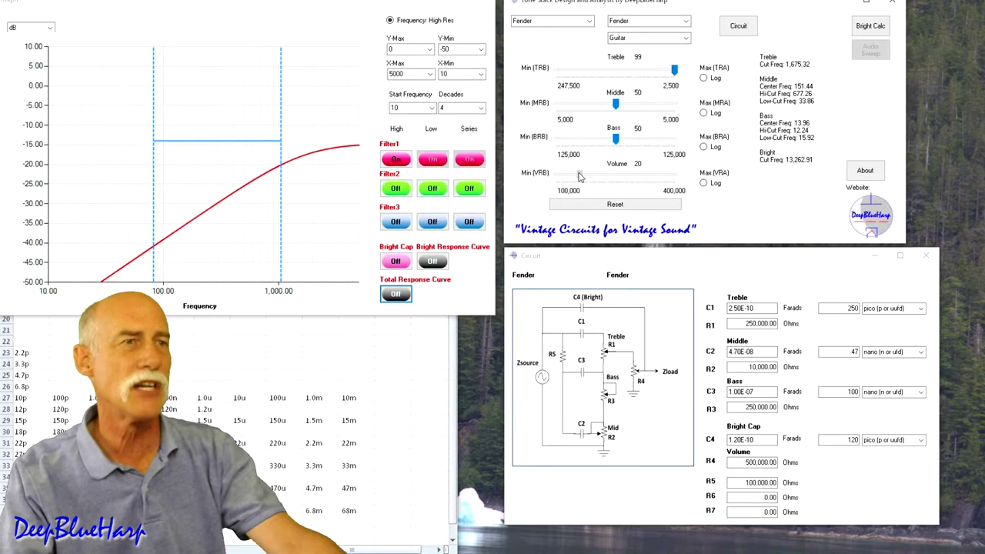
pyautogui.moveTo(579, 175); pyautogui.dragTo(606, 175)
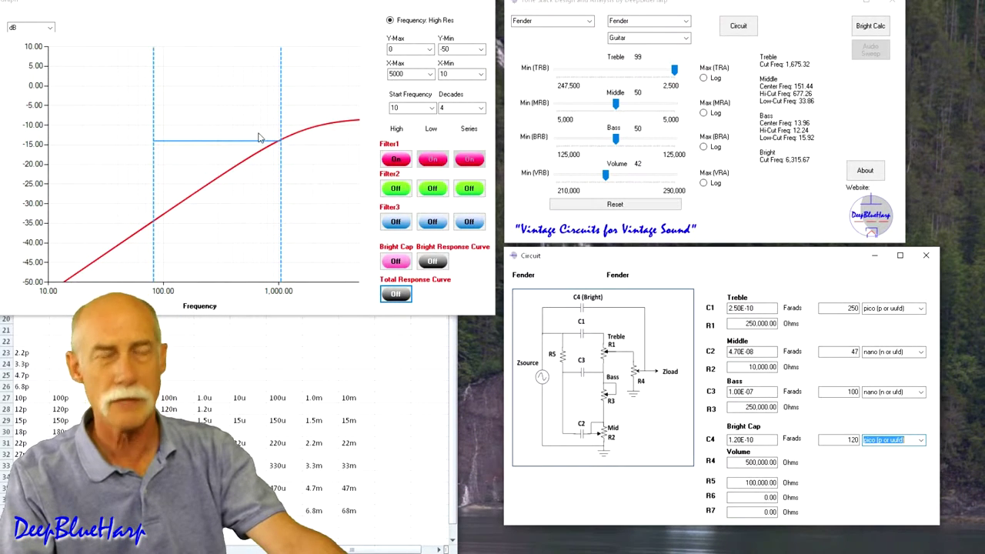
pyautogui.click(49, 28)
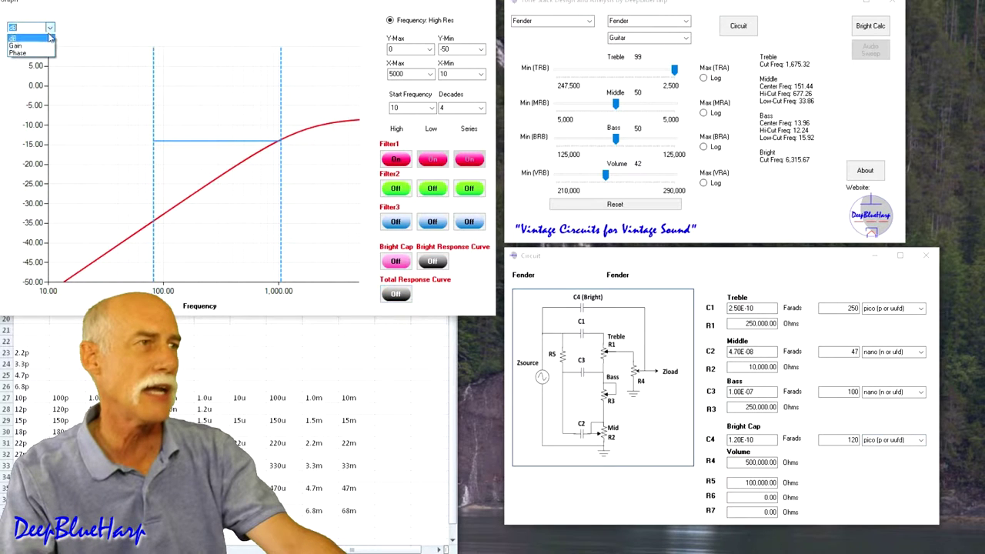
# Switch the graph to linear Gain, return it to dB, and turn the bright response curve back on
pyautogui.click(15, 46)
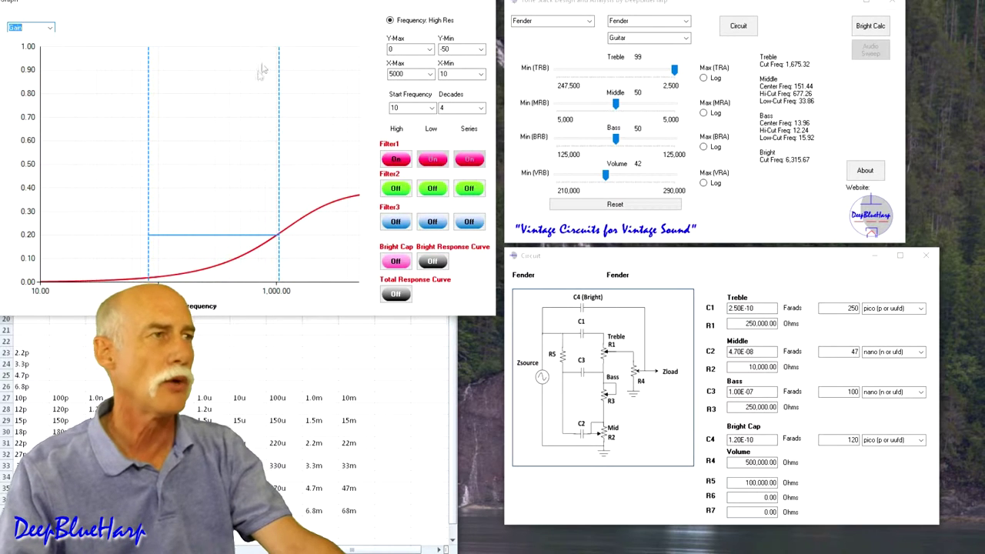
pyautogui.click(50, 28)
pyautogui.click(23, 39)
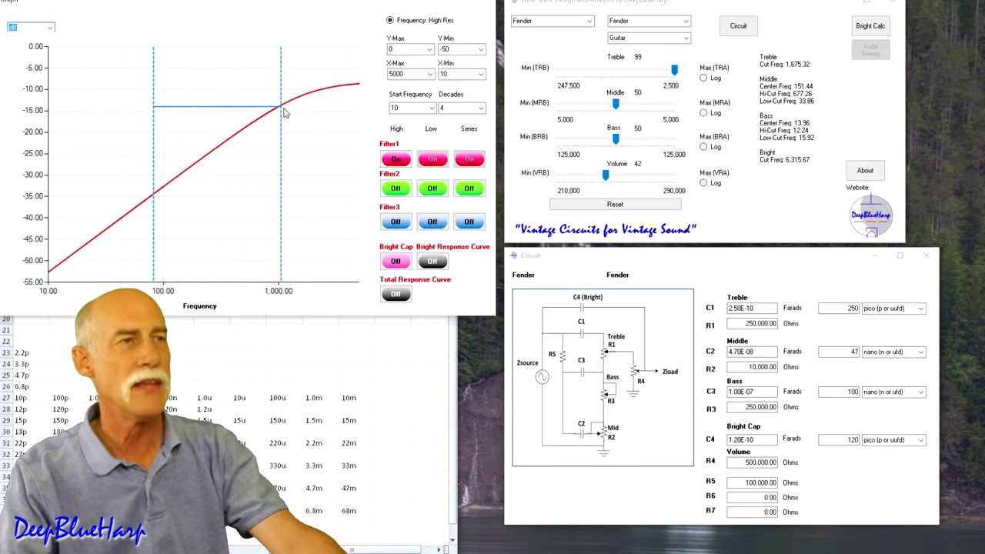
pyautogui.click(431, 262)
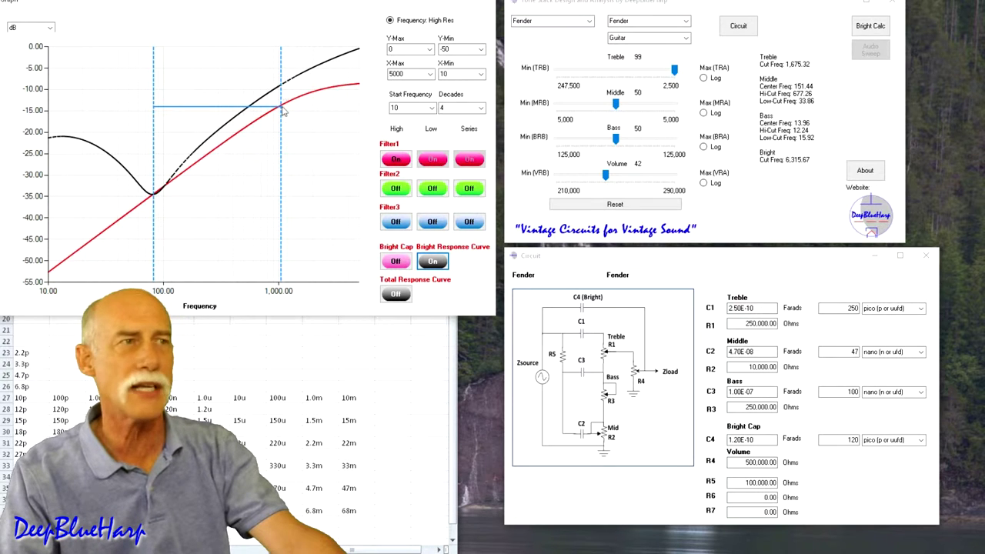
# Turn the total response curve on and select the C4 value 120 for editing
pyautogui.click(395, 294)
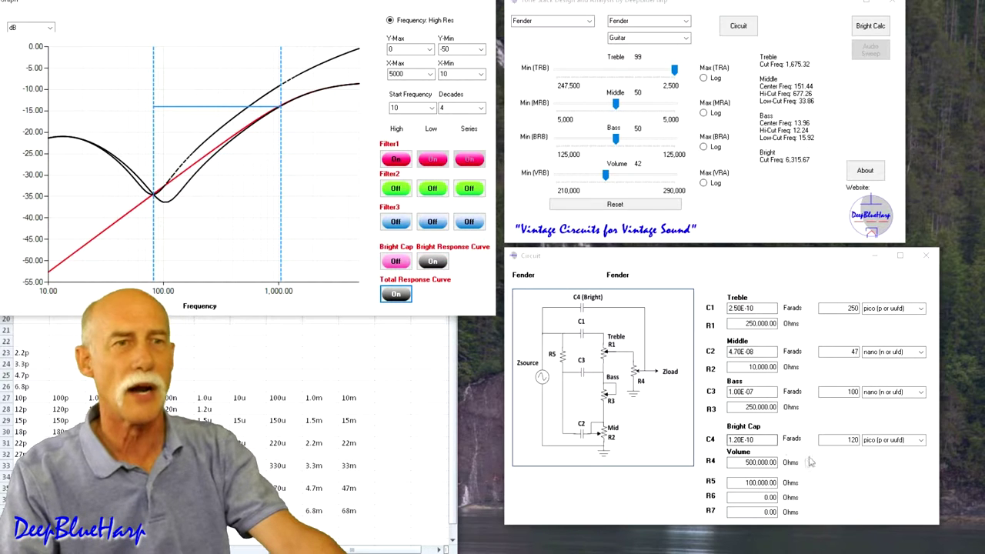
pyautogui.click(851, 440)
pyautogui.doubleClick(851, 440)
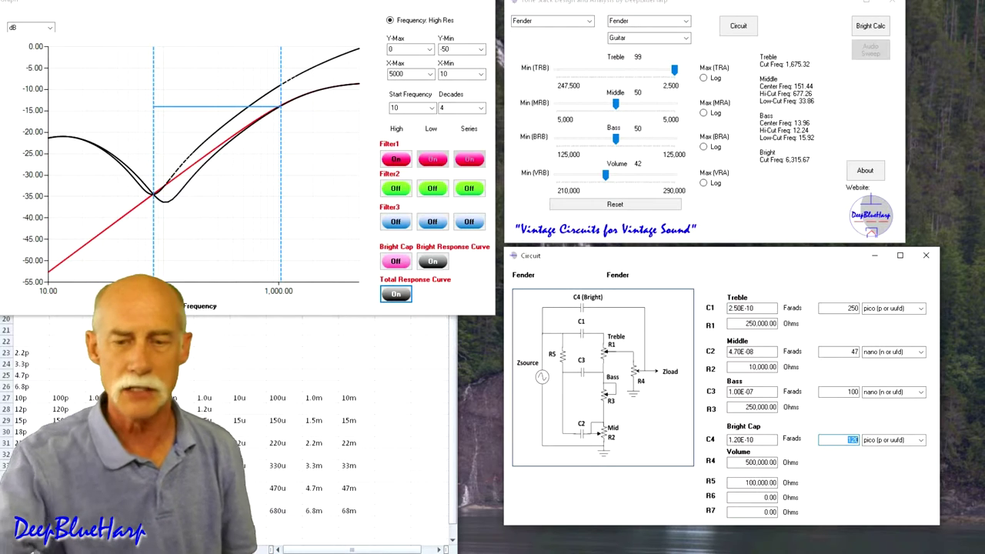
# Change C4 to 220 pF, then to 470 pF, comparing the redrawn curves
pyautogui.write('220')
pyautogui.press('Tab')
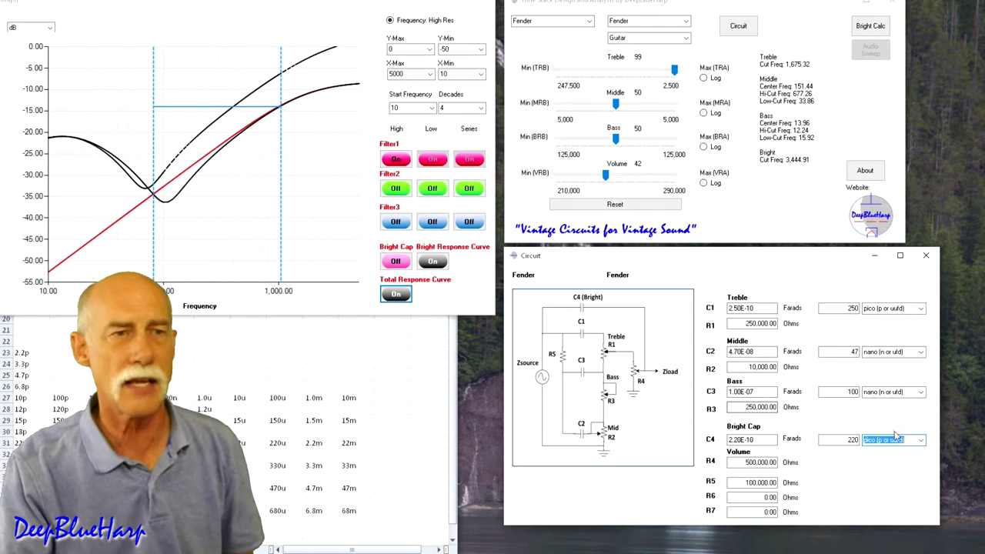
pyautogui.doubleClick(852, 439)
pyautogui.write('470')
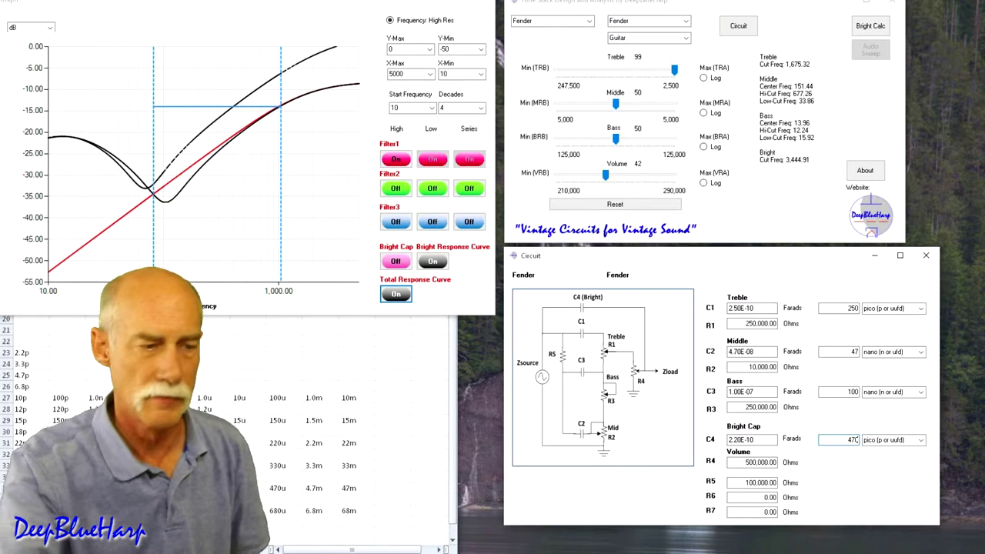
pyautogui.press('Tab')
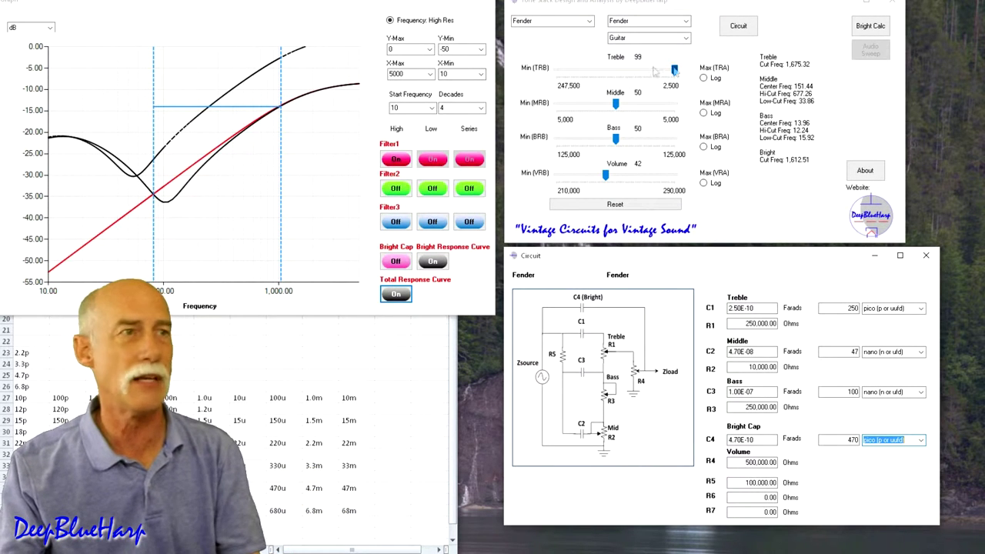
# Change C4 from 470 back to 220 pF, giving a 3,444.91 bright cut
pyautogui.doubleClick(851, 439)
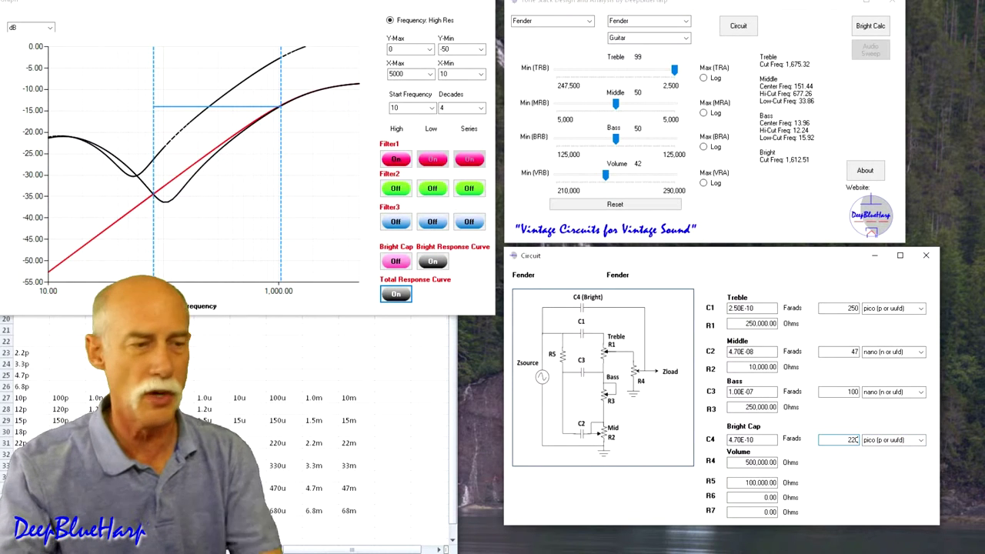
pyautogui.write('220')
pyautogui.press('Tab')
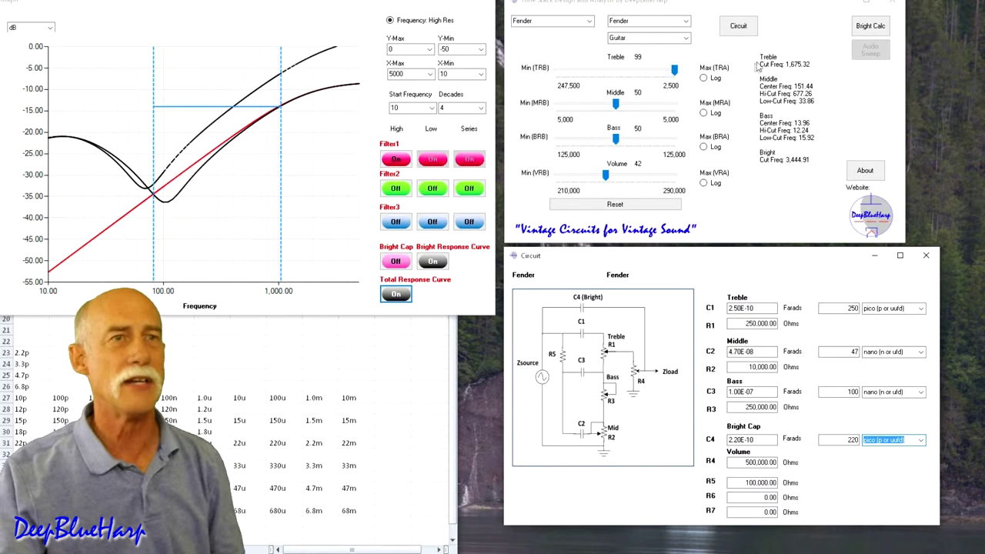
# Get the Bright Calc recommendation of 330 p and set C4 to 330 pF
pyautogui.click(869, 26)
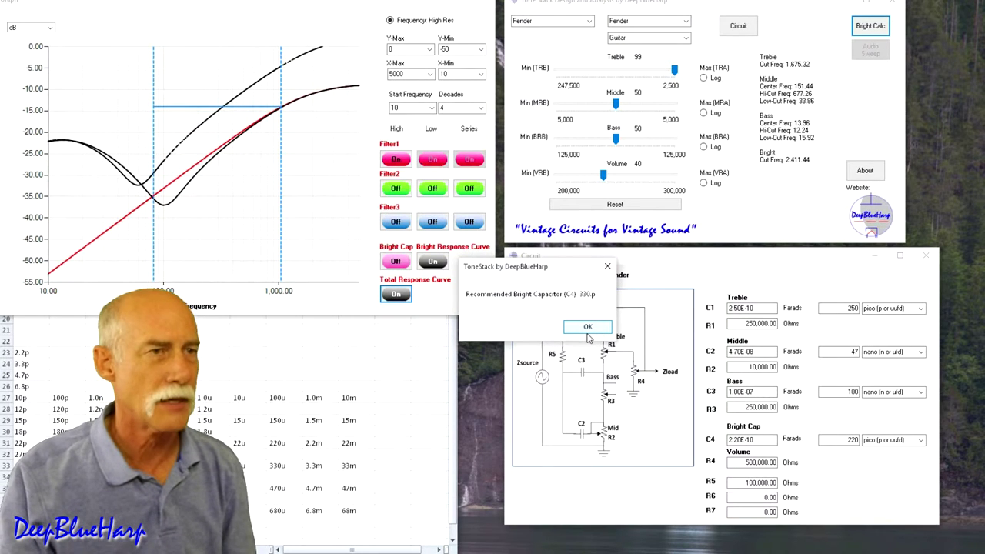
pyautogui.click(587, 327)
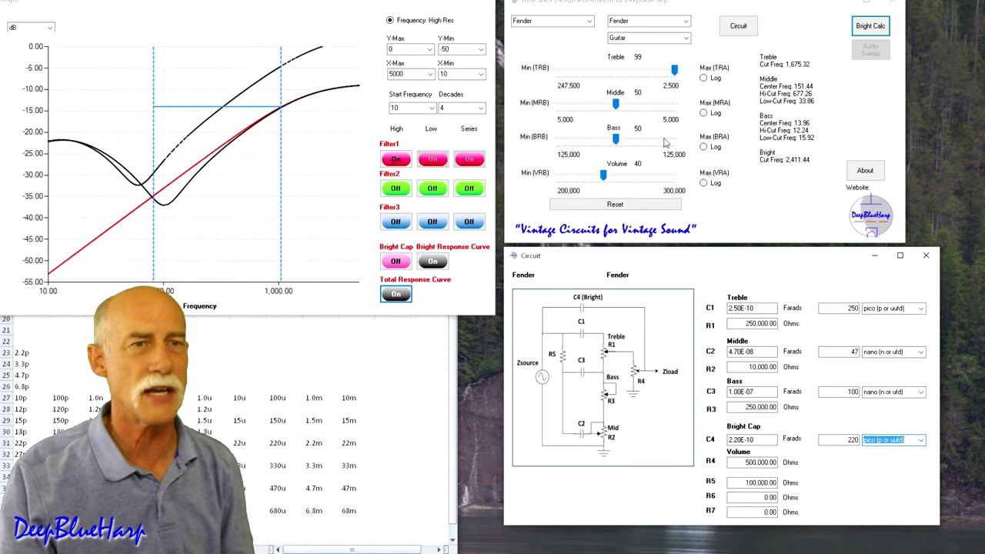
pyautogui.click(852, 441)
pyautogui.doubleClick(850, 439)
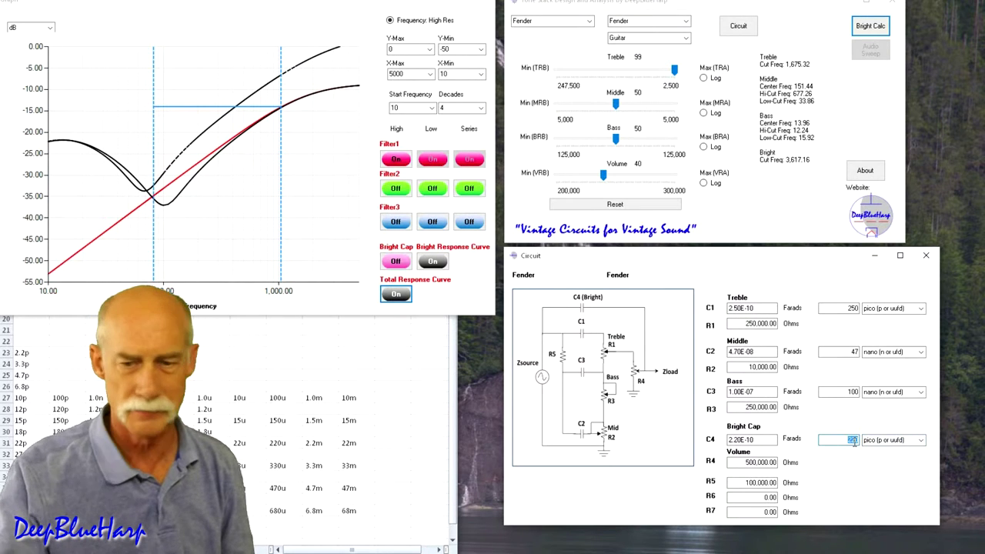
pyautogui.write('330')
pyautogui.press('Tab')
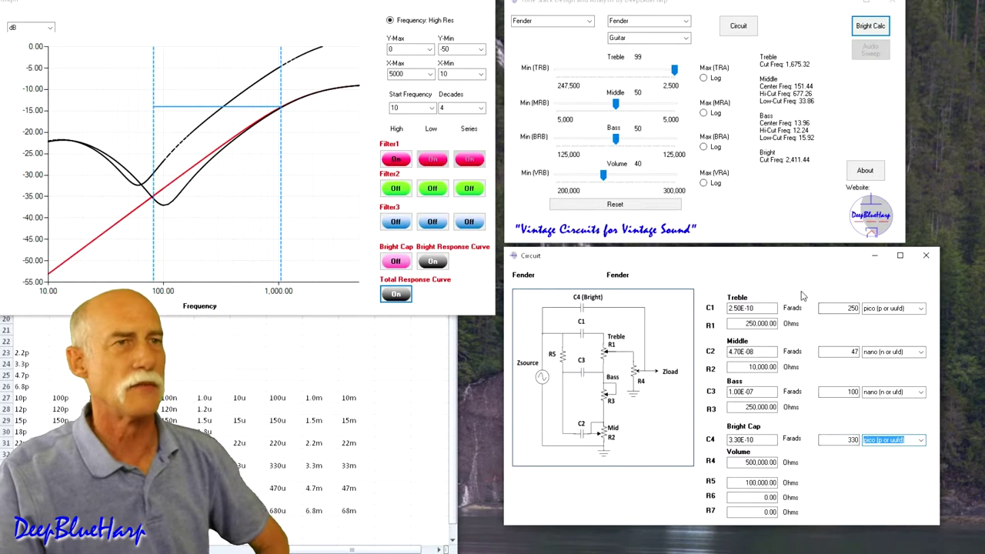
pyautogui.click(683, 39)
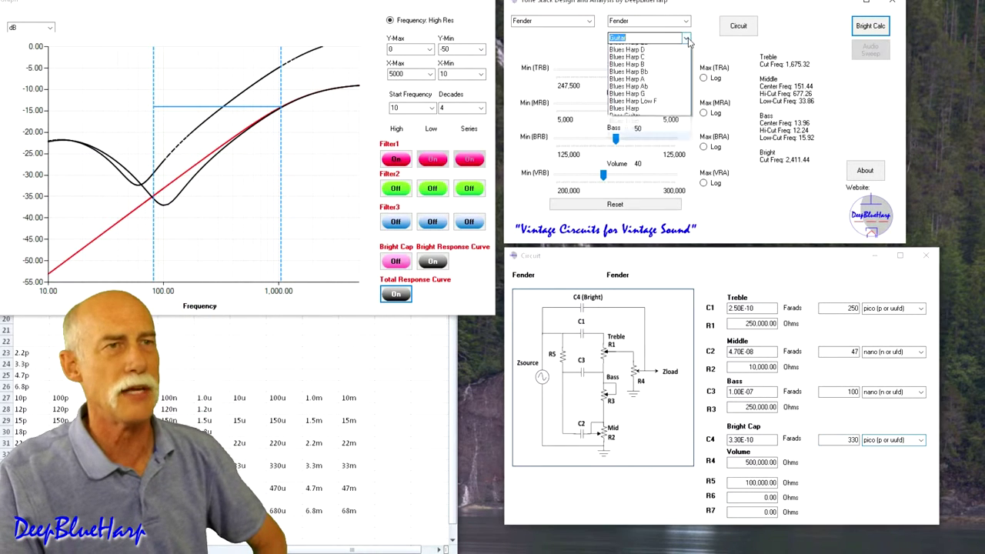
# Choose Blues Harp Bb and get its 220 p Bright Calc recommendation
pyautogui.click(666, 114)
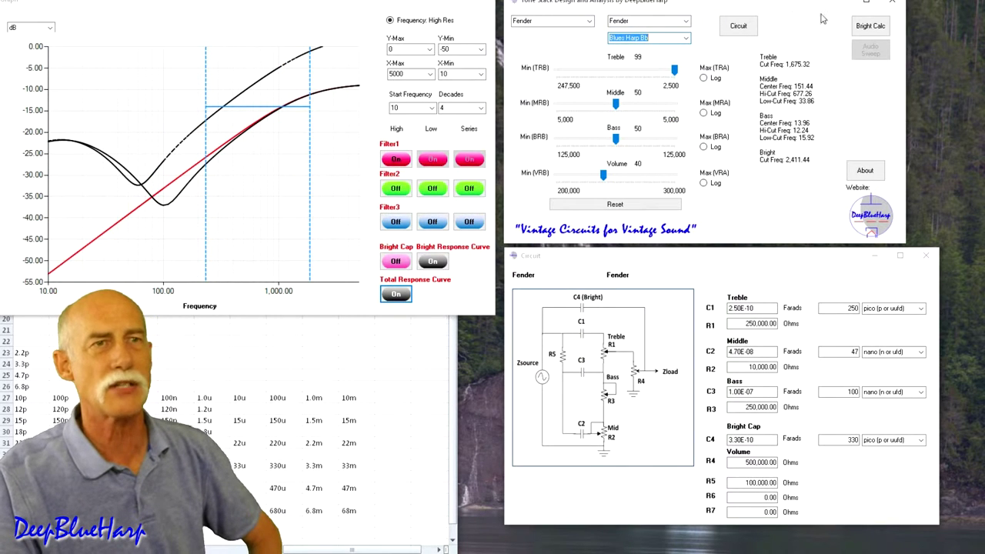
pyautogui.click(870, 27)
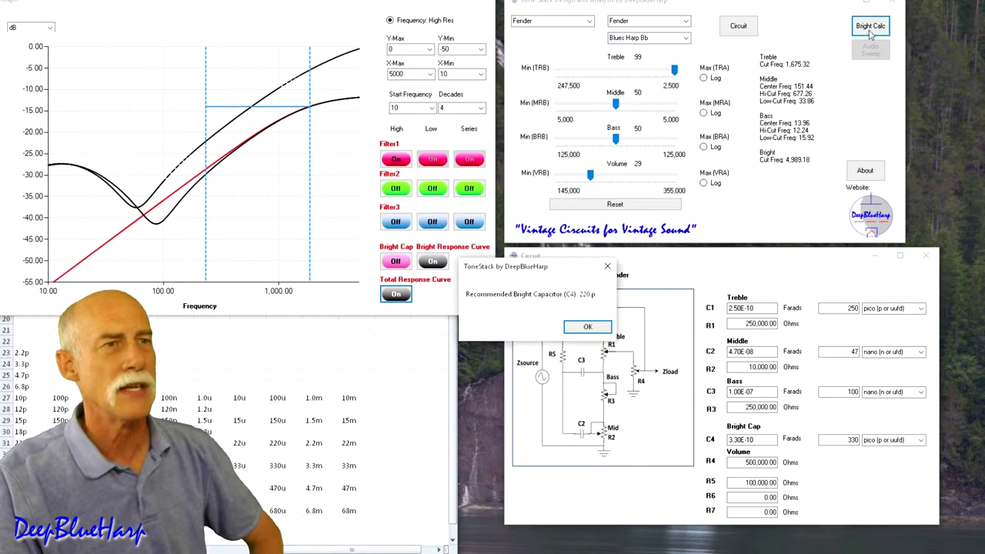
pyautogui.click(585, 328)
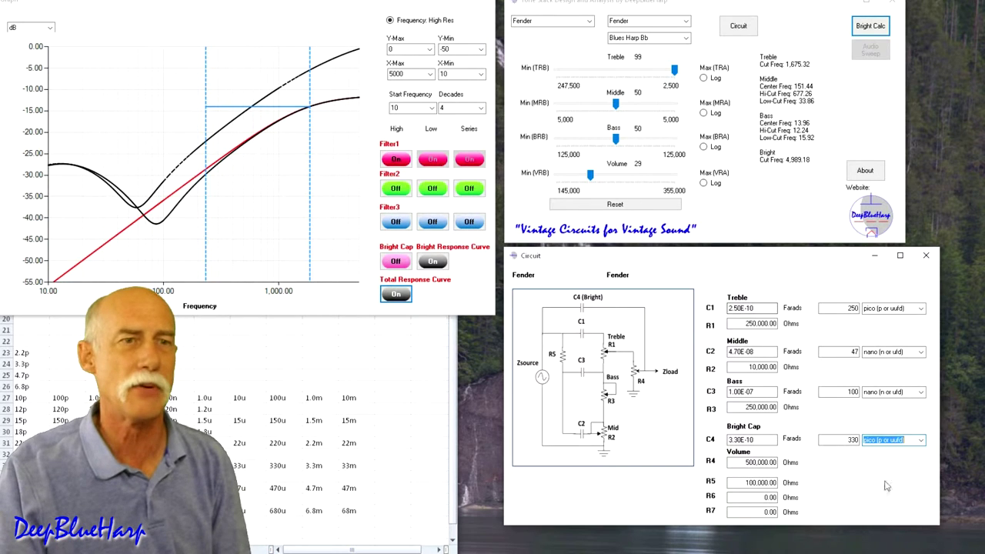
# Try C4 at 180, 220 and then 270 pF, bringing the bright cut to 4,065.26
pyautogui.doubleClick(850, 439)
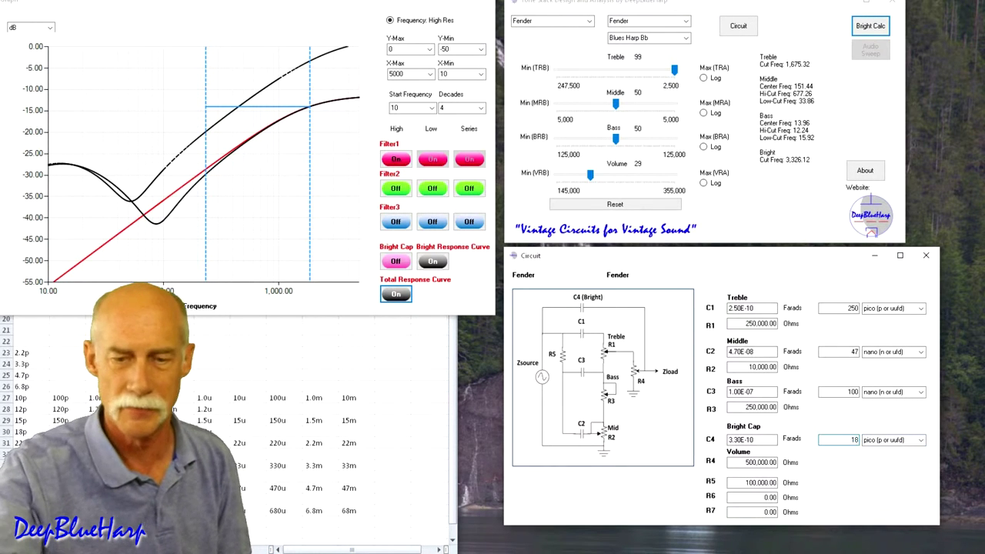
pyautogui.write('180')
pyautogui.press('Tab')
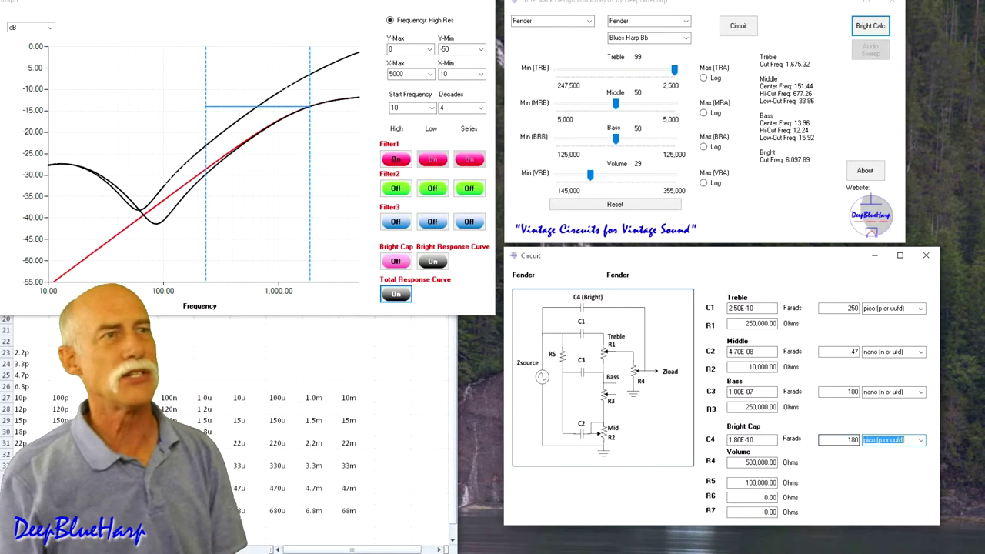
pyautogui.doubleClick(850, 439)
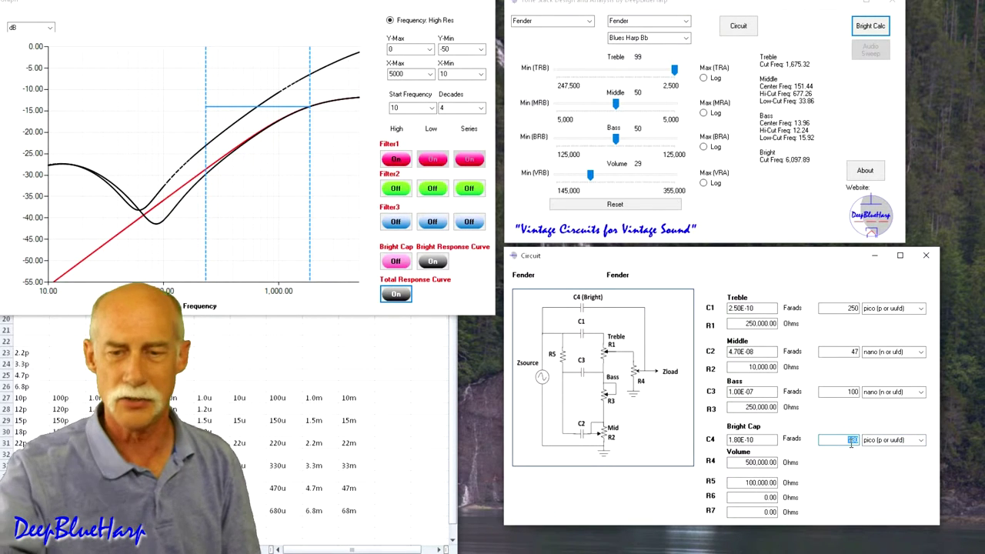
pyautogui.write('220')
pyautogui.press('Tab')
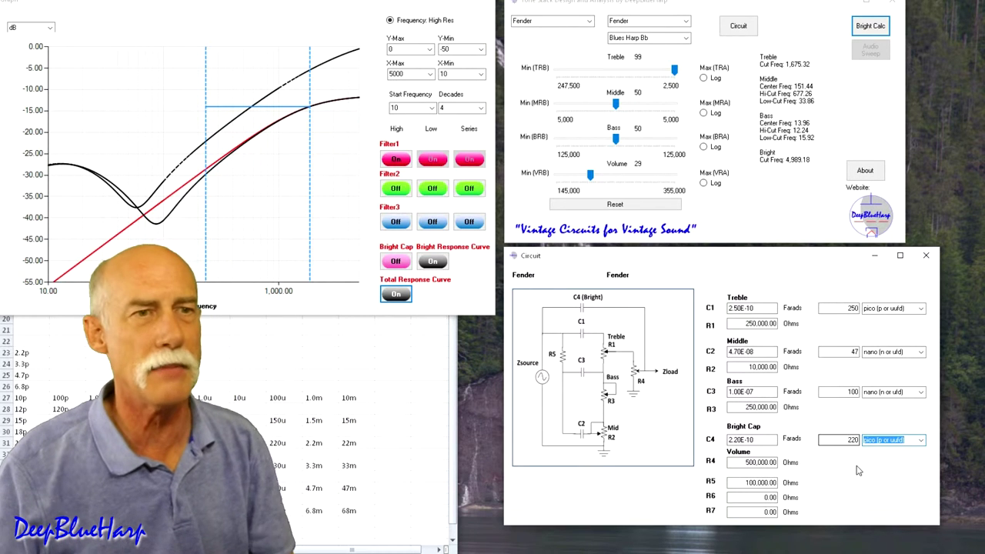
pyautogui.doubleClick(847, 440)
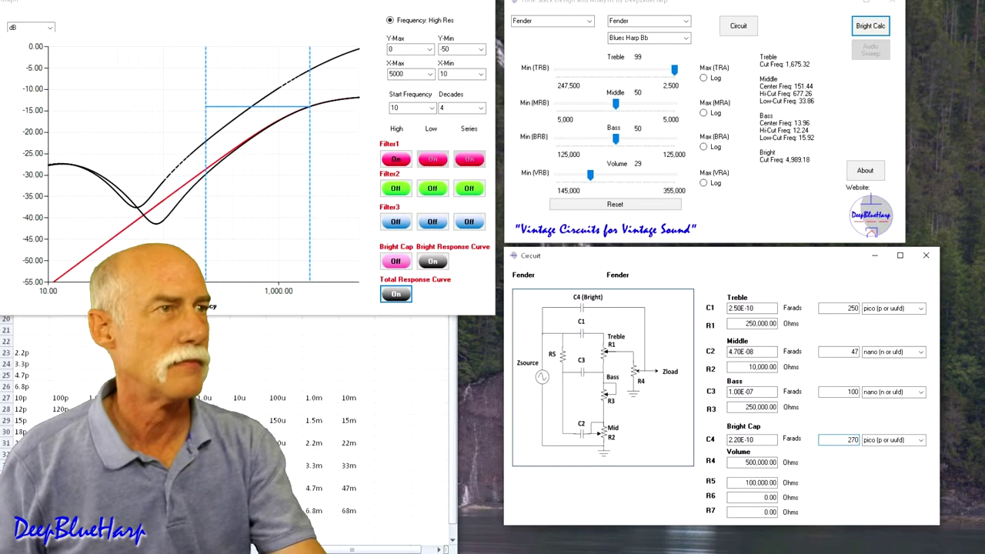
pyautogui.press('Tab')
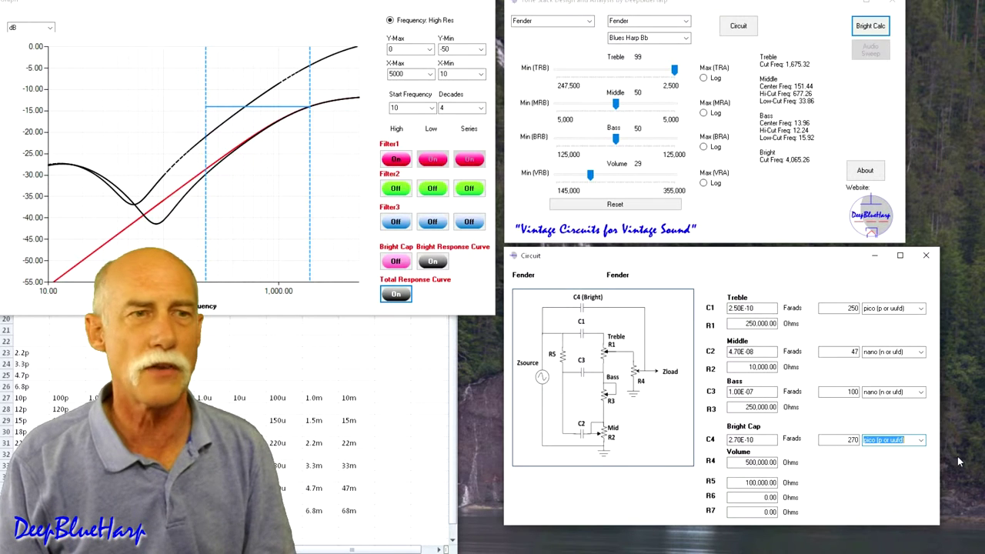
# Switch the instrument back to Guitar and try a 120 pF bright cap
pyautogui.click(683, 37)
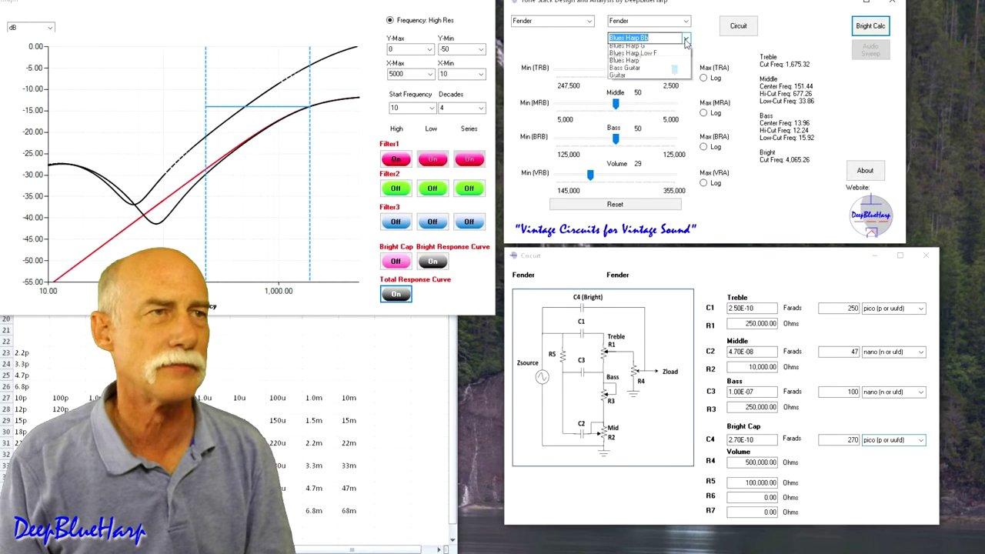
pyautogui.click(637, 167)
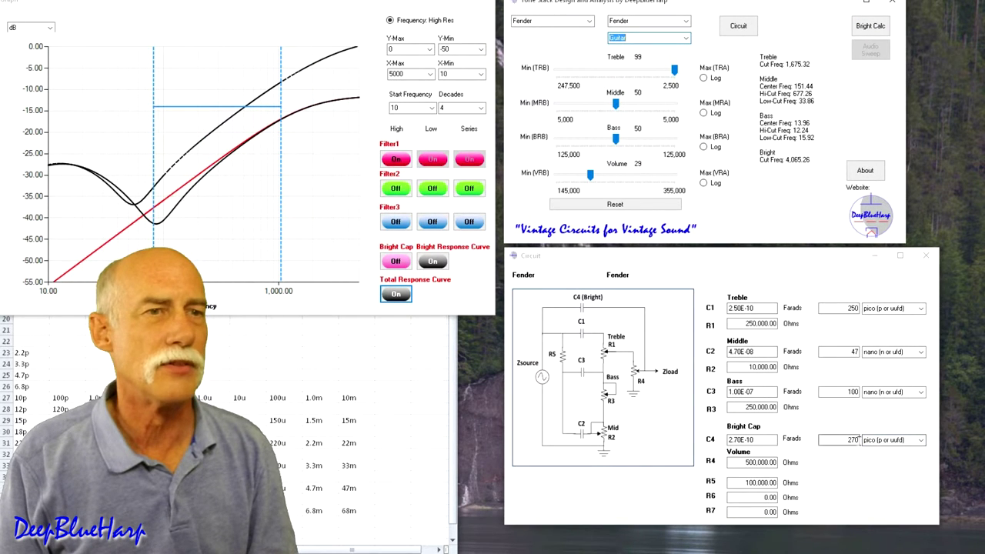
pyautogui.click(853, 440)
pyautogui.doubleClick(854, 440)
pyautogui.write('120')
pyautogui.press('Tab')
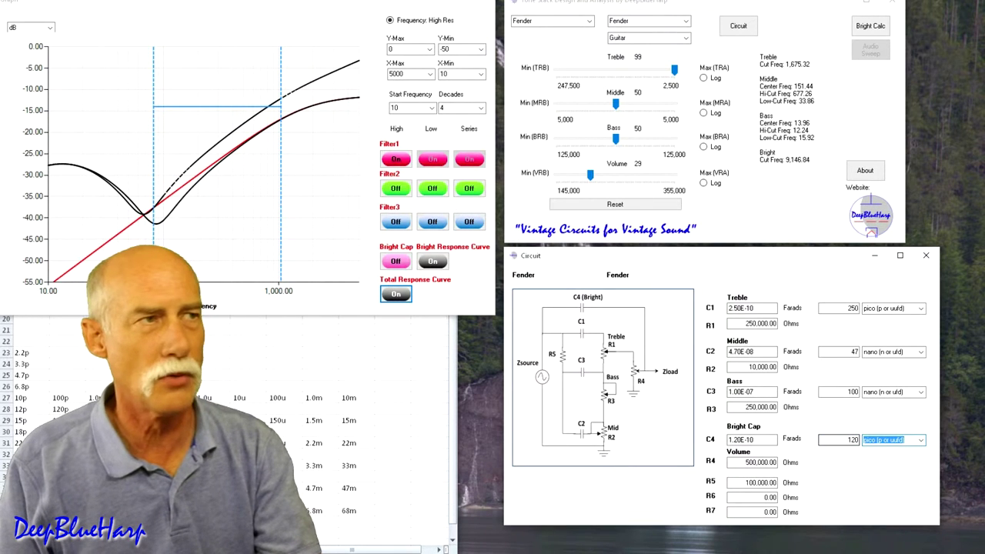
# Replace the 120 pF bright cap with 470 pF
pyautogui.doubleClick(851, 440)
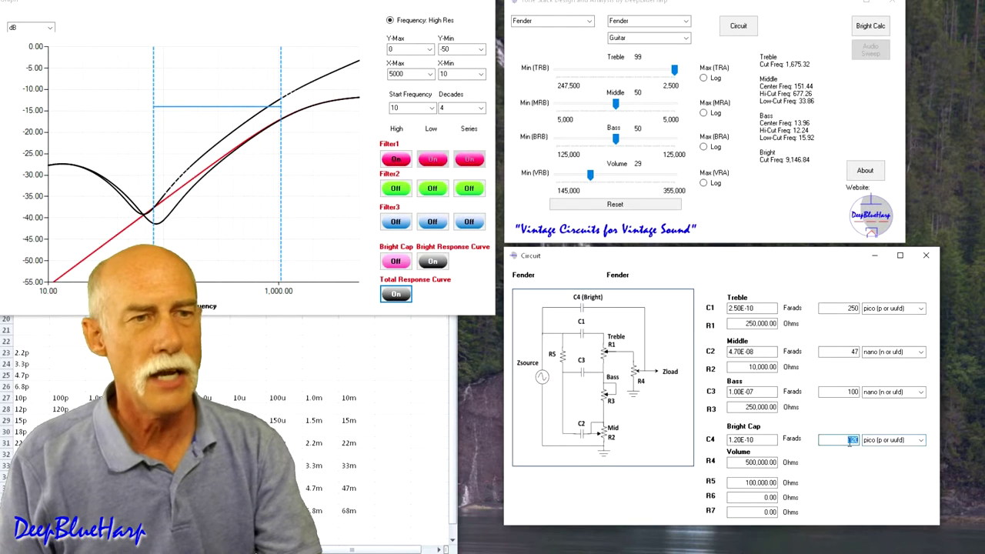
pyautogui.write('470')
pyautogui.press('Tab')
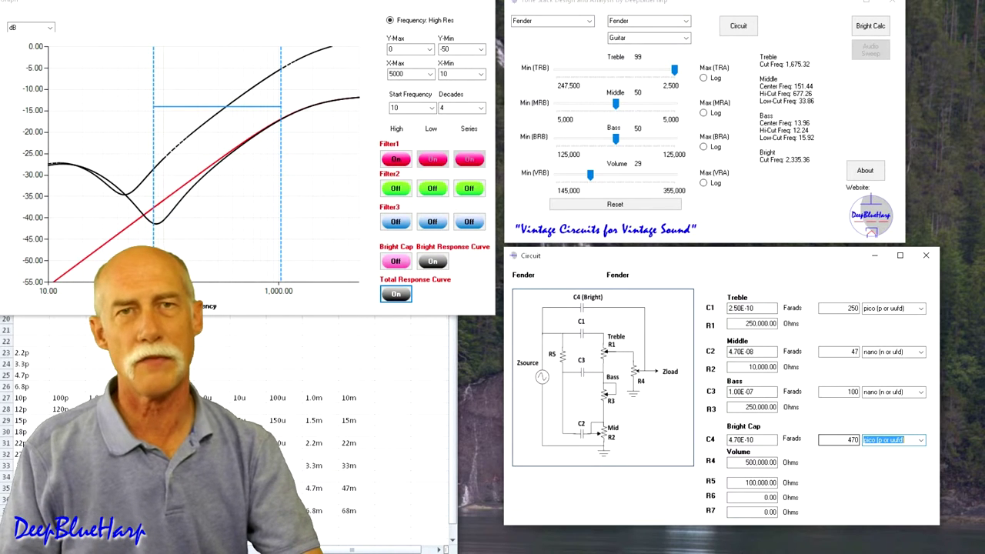
pyautogui.click(590, 22)
# Load the Marshall tone stack and set the graph's top limit to 10 dB
pyautogui.click(538, 35)
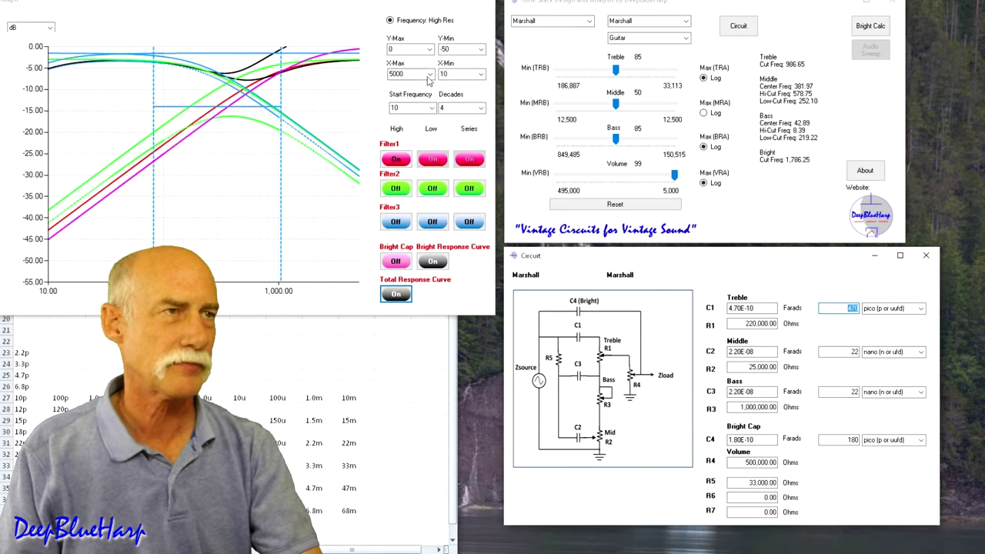
pyautogui.click(430, 48)
pyautogui.click(406, 65)
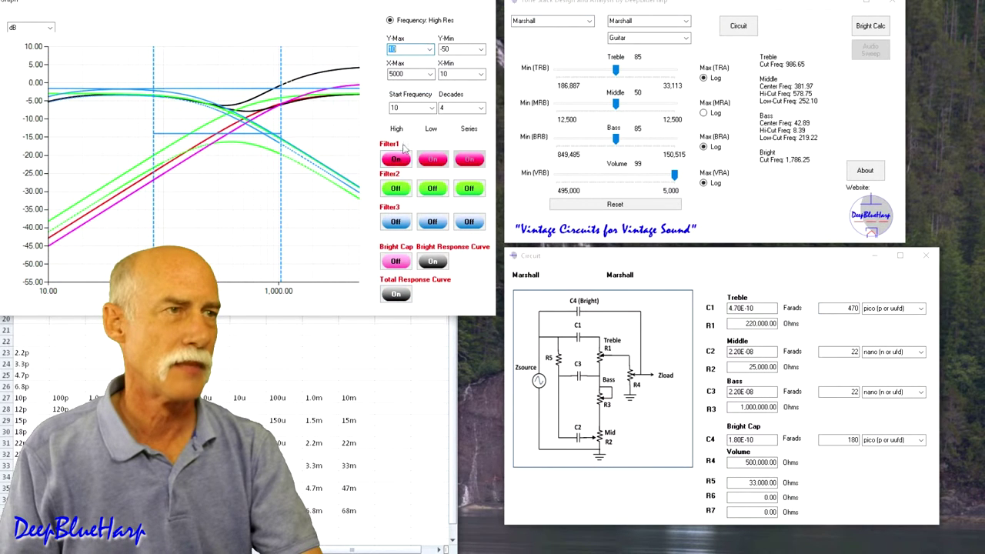
# Hide all filter curves, put the bright cap in circuit, and show the bright response curve
pyautogui.click(396, 160)
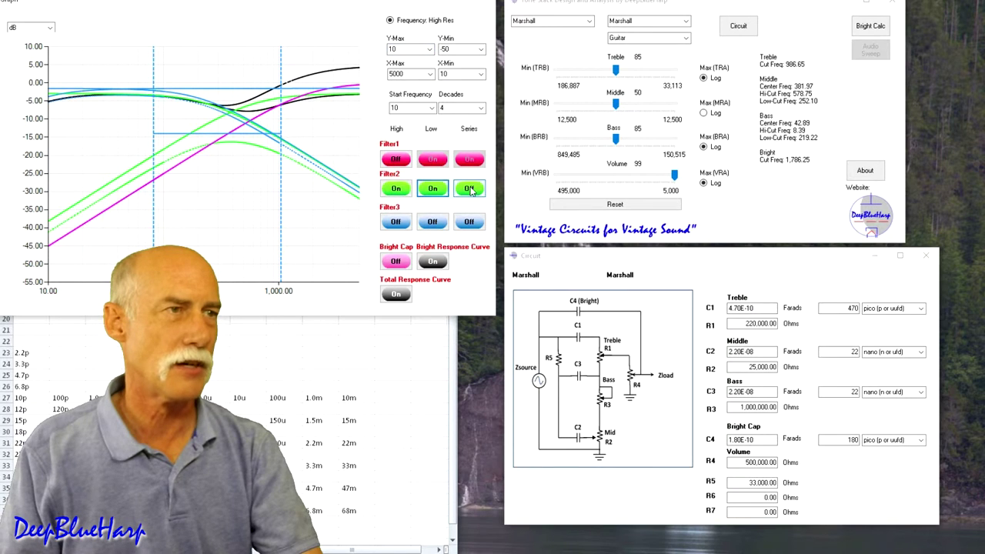
pyautogui.click(395, 222)
pyautogui.click(433, 223)
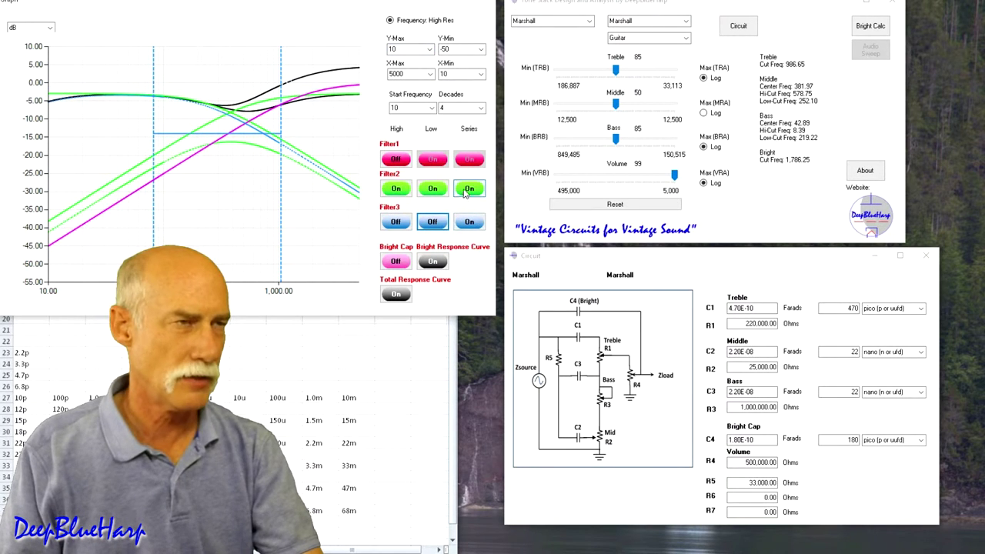
pyautogui.click(467, 188)
pyautogui.click(432, 188)
pyautogui.click(395, 189)
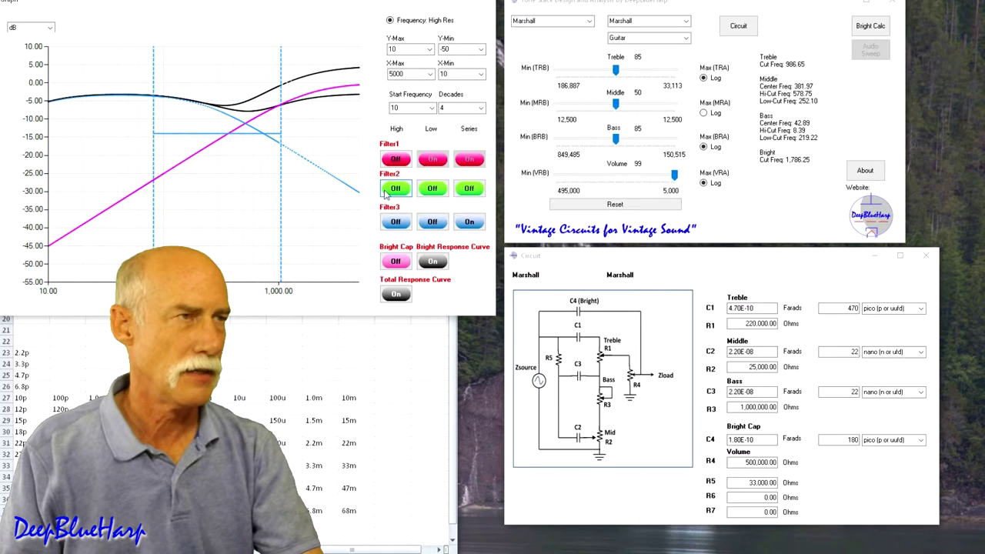
pyautogui.click(397, 263)
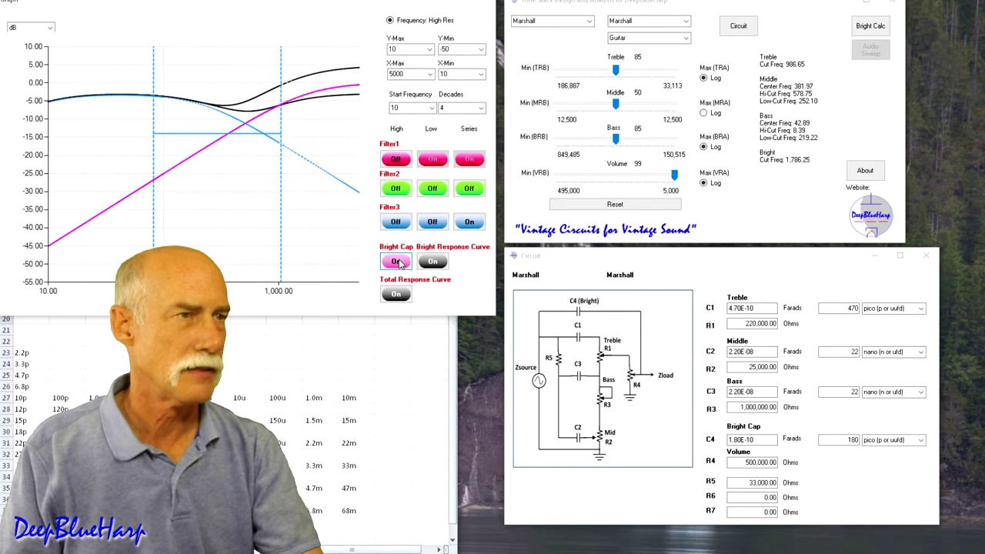
pyautogui.click(432, 263)
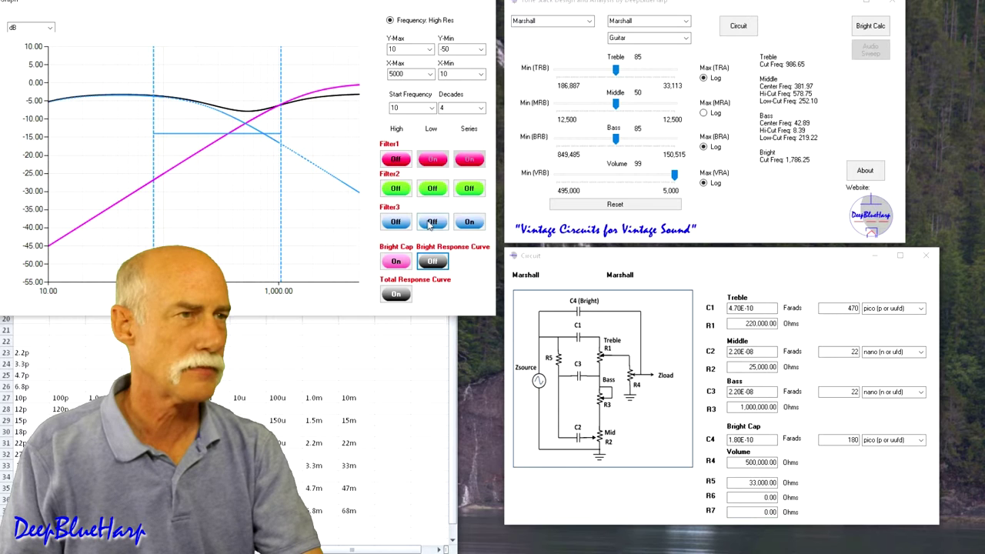
pyautogui.click(474, 223)
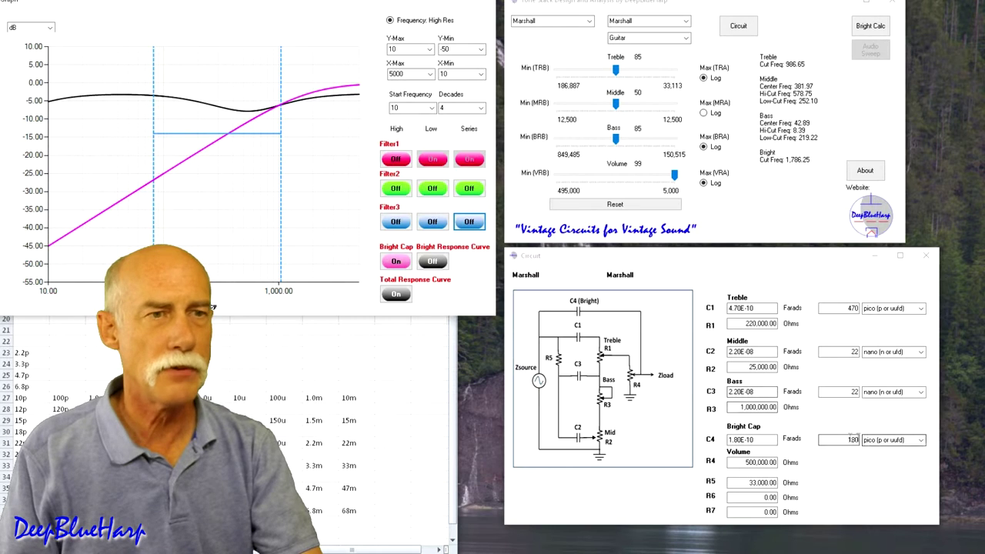
pyautogui.click(430, 263)
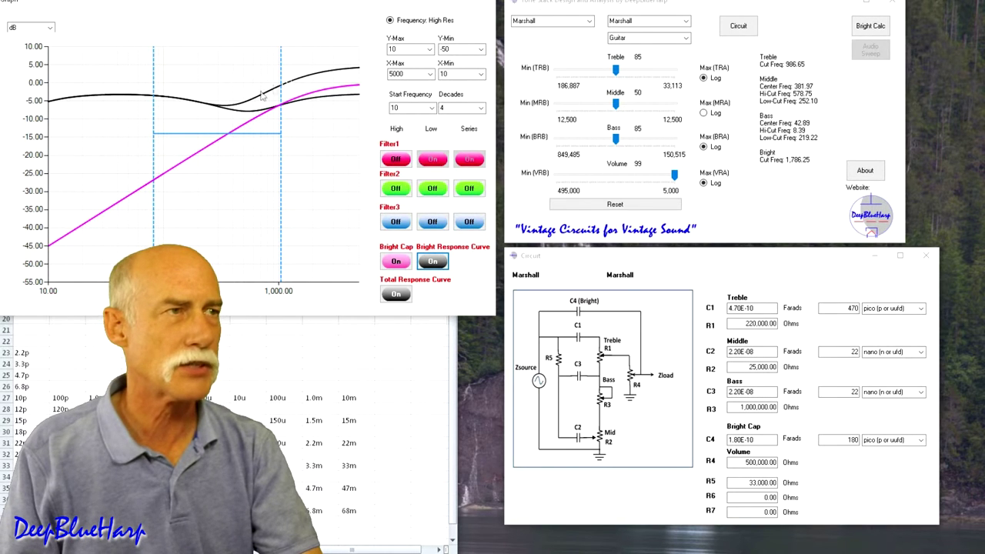
# Try an 82 pF bright cap on the Marshall stack, then change it to 470 pF
pyautogui.doubleClick(851, 439)
pyautogui.write('82')
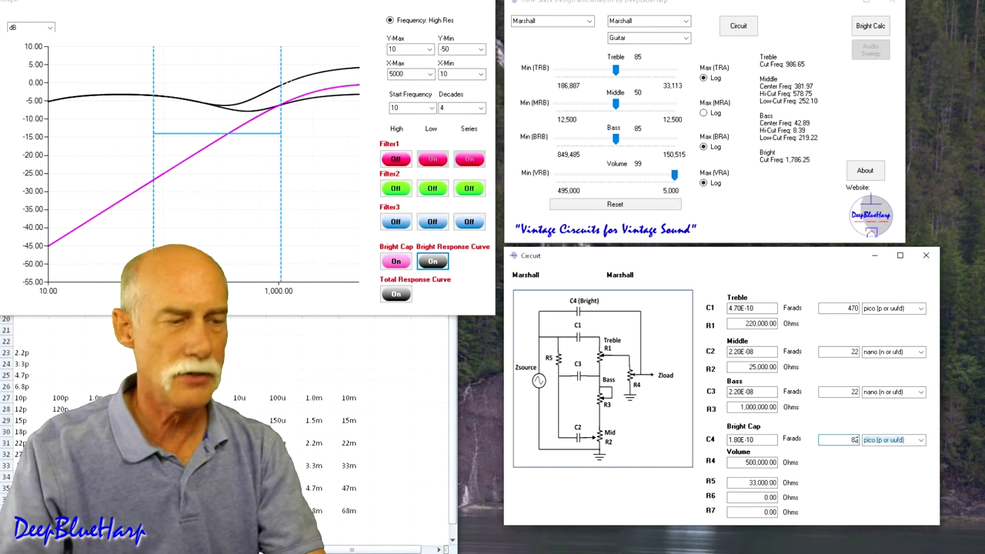
pyautogui.press('Tab')
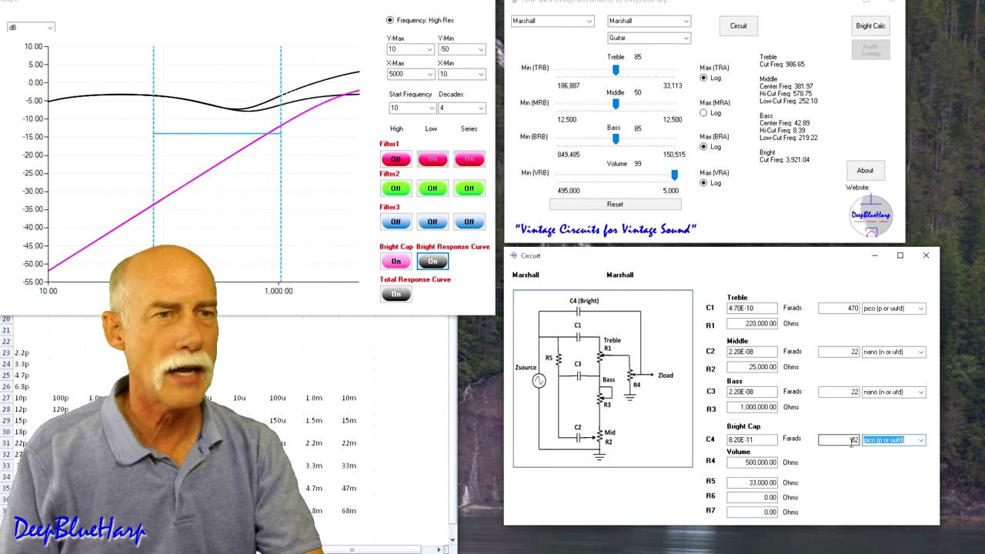
pyautogui.doubleClick(851, 439)
pyautogui.write('470')
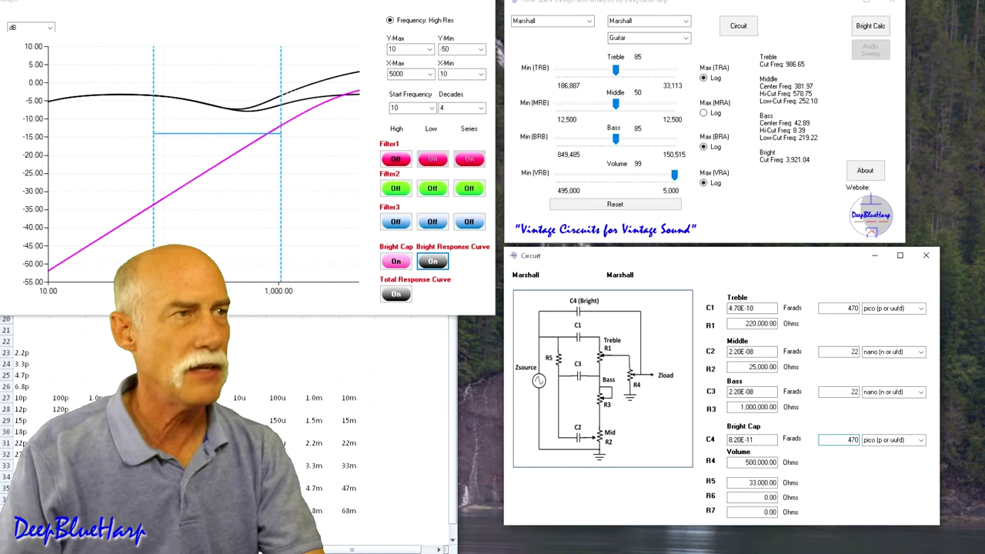
pyautogui.press('Tab')
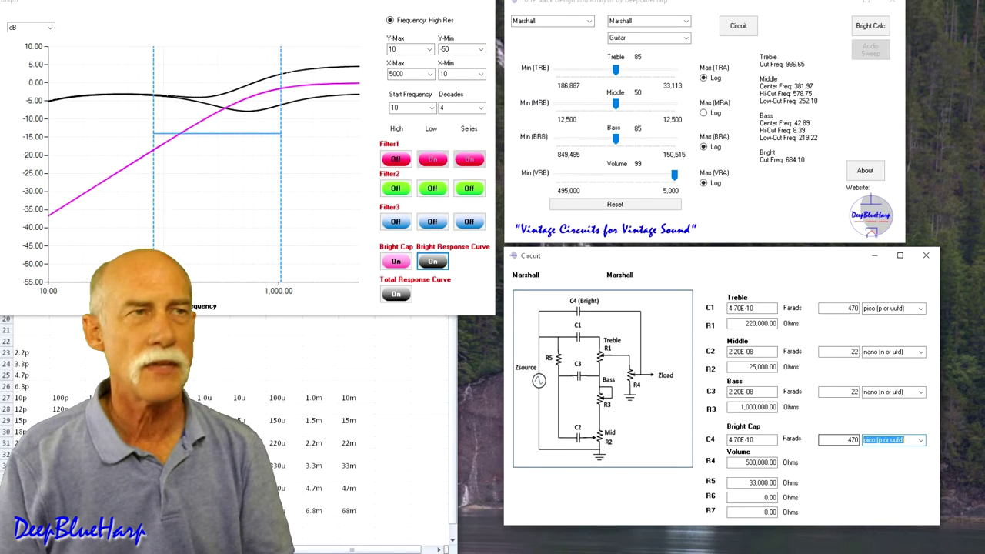
# Switch to the Fender tone stack and show all three filters' curves
pyautogui.click(589, 21)
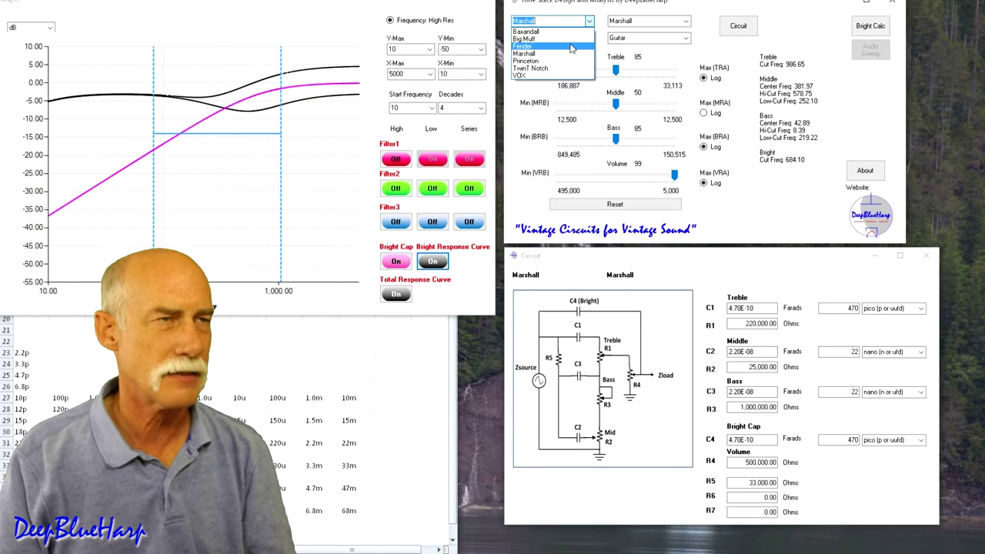
pyautogui.click(571, 46)
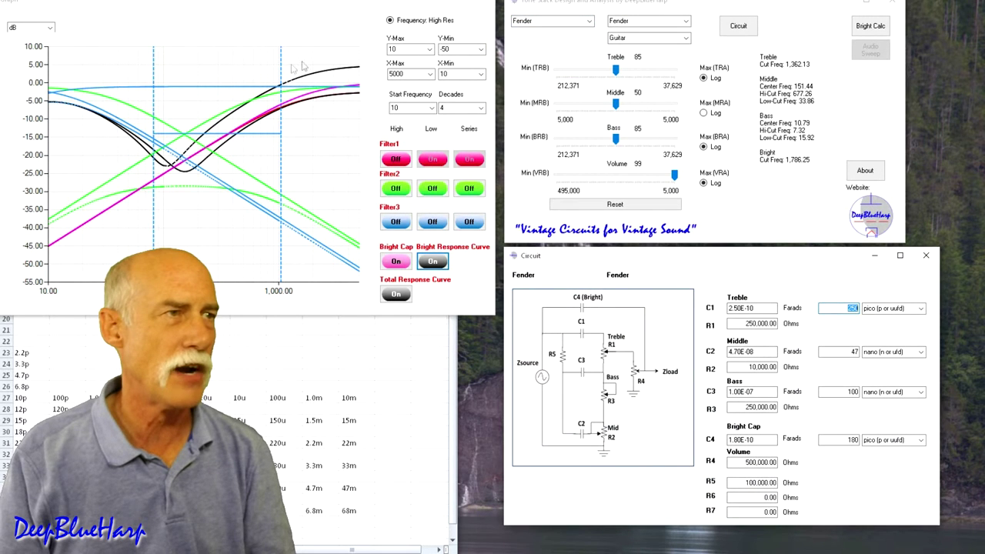
pyautogui.click(396, 159)
pyautogui.click(395, 189)
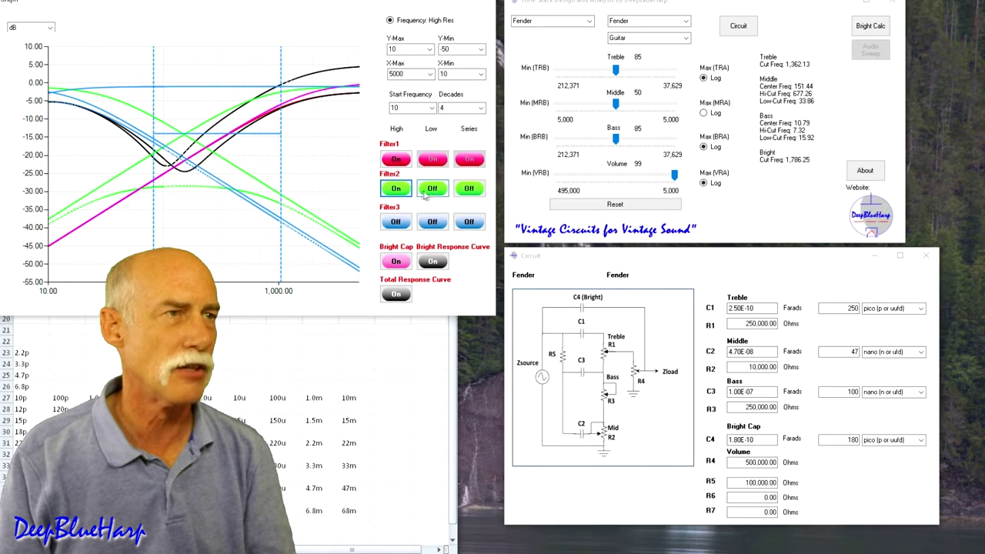
pyautogui.click(432, 188)
pyautogui.click(469, 188)
pyautogui.click(470, 221)
pyautogui.click(432, 221)
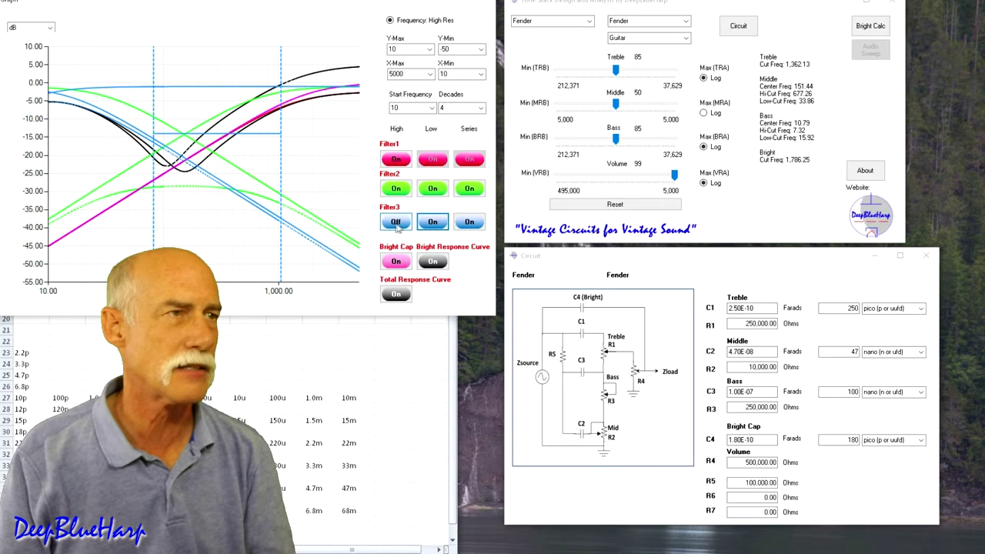
pyautogui.click(395, 222)
# Hide the filter curves again and take the bright cap out of the circuit
pyautogui.click(395, 222)
pyautogui.click(433, 221)
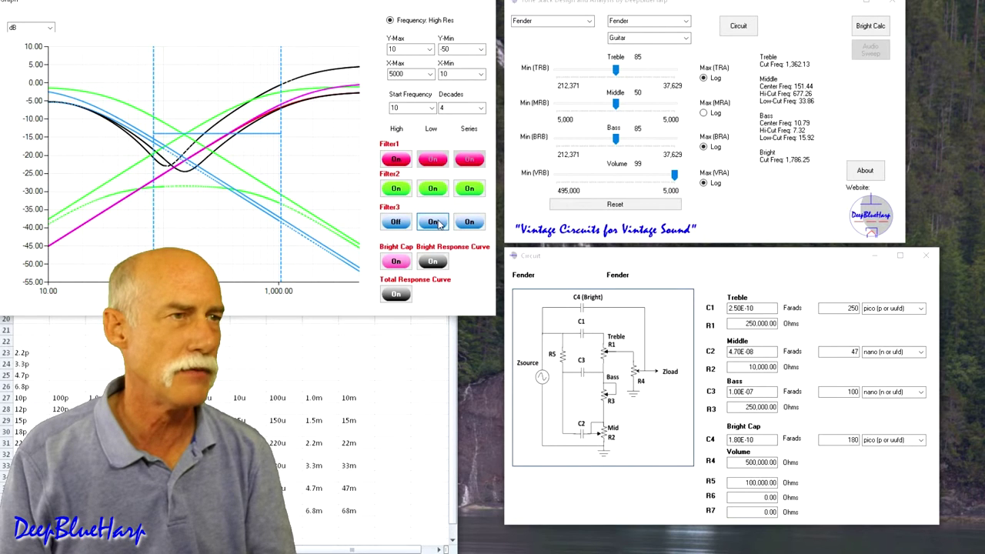
pyautogui.click(469, 222)
pyautogui.click(469, 189)
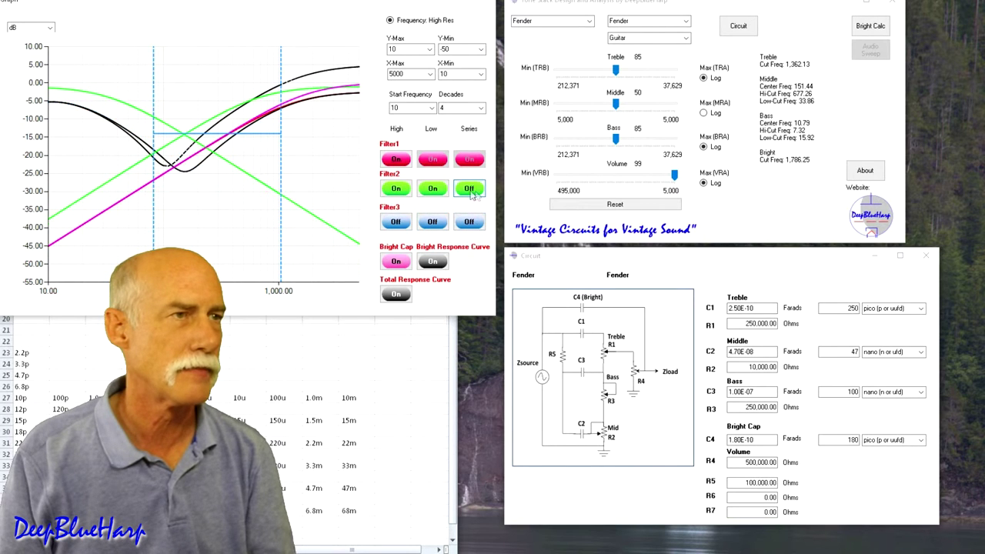
pyautogui.click(433, 189)
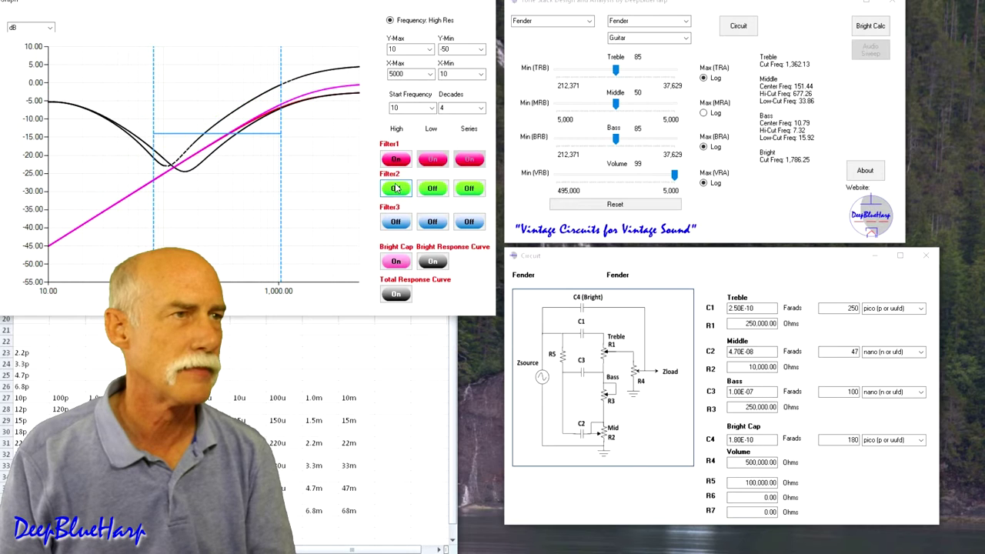
pyautogui.click(396, 260)
pyautogui.click(395, 158)
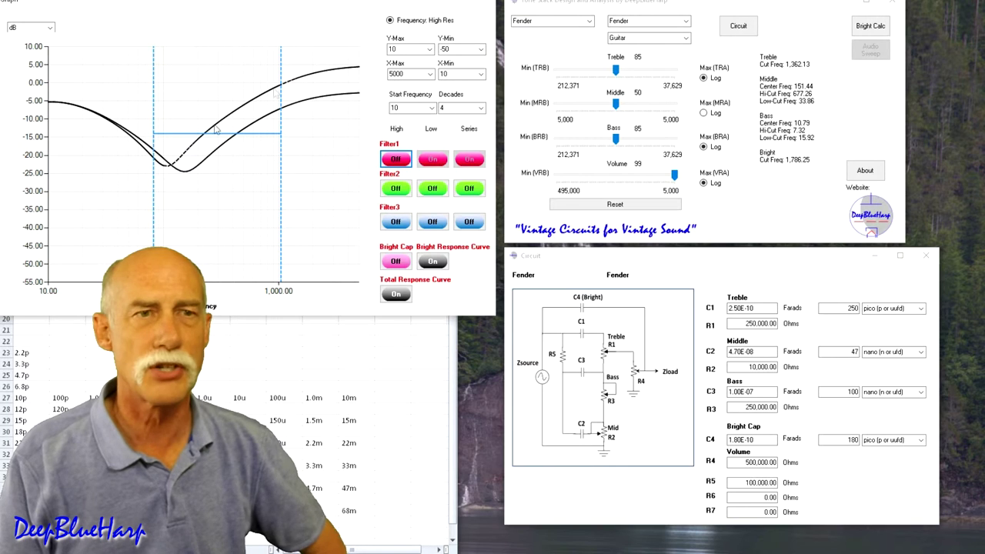
# Set the bright cap to 82 pF, then back to 470 pF
pyautogui.doubleClick(852, 439)
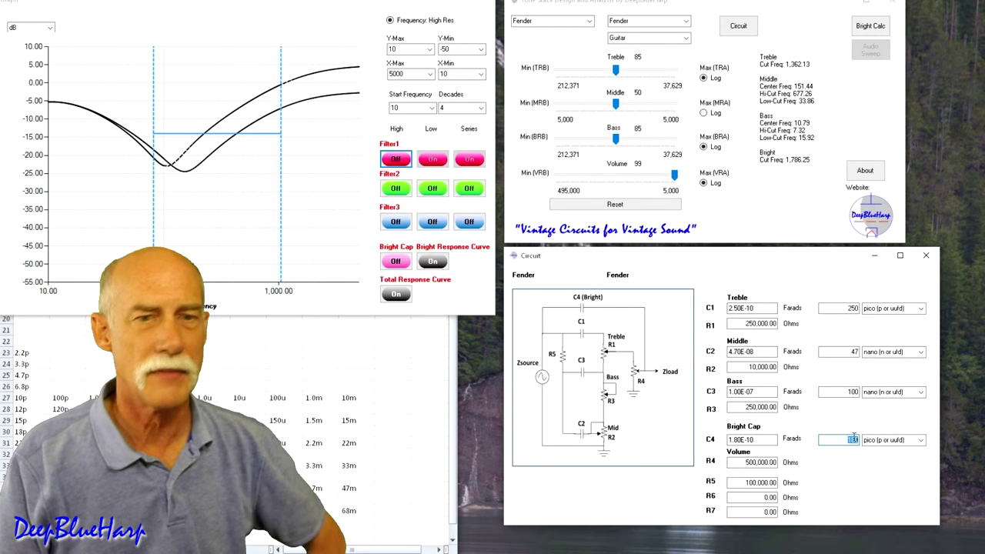
pyautogui.press('Tab')
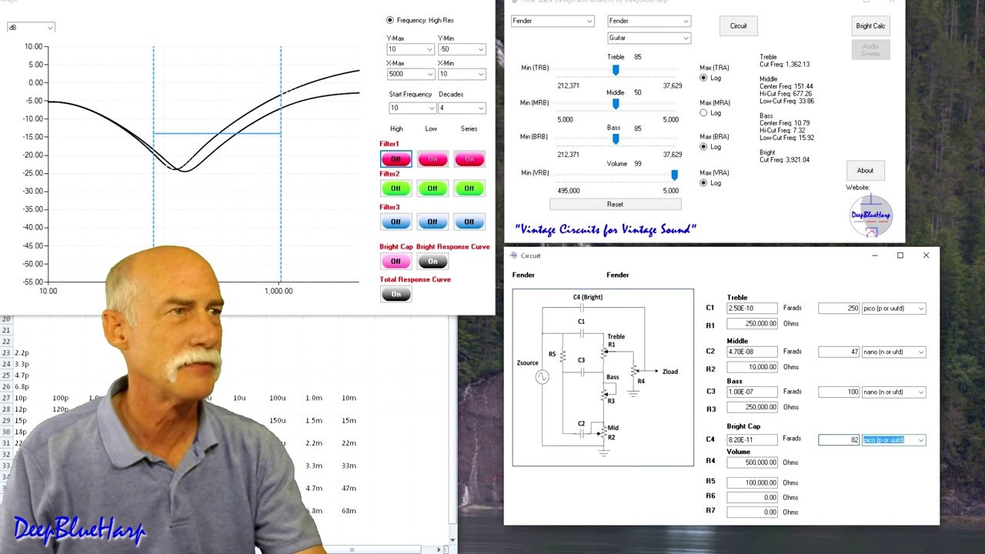
pyautogui.doubleClick(852, 440)
pyautogui.press('Tab')
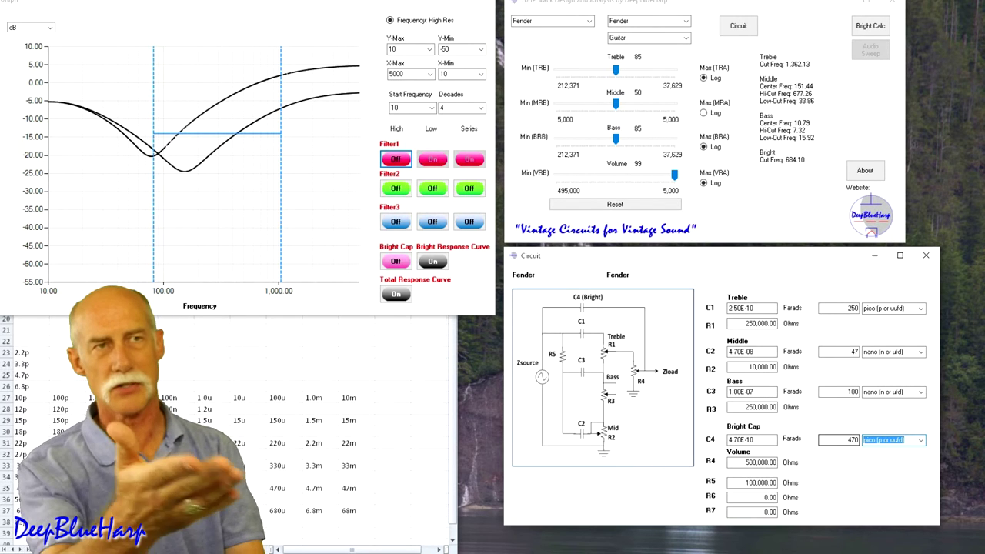
# Run Bright Calc for the 390 pF recommended bright cap and dismiss the message
pyautogui.click(870, 26)
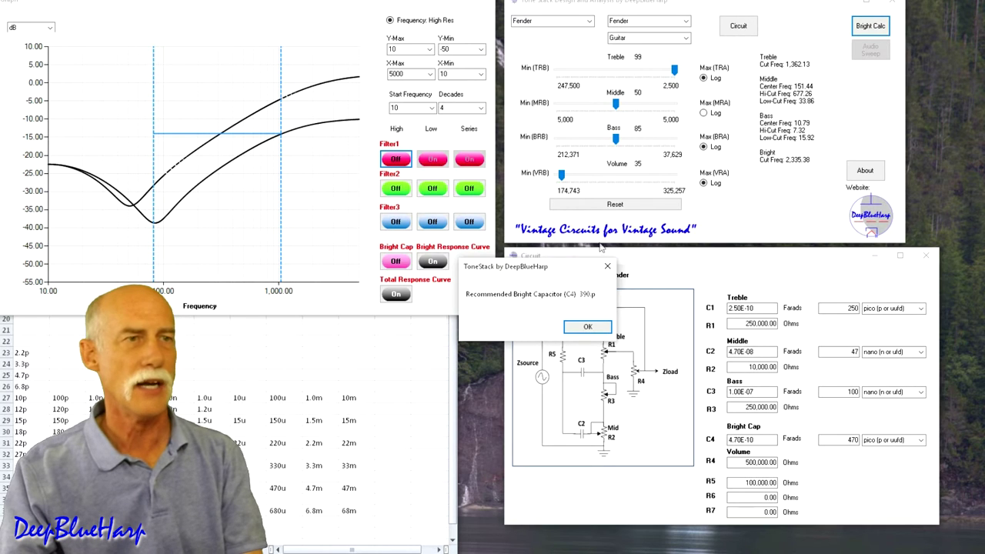
pyautogui.click(586, 331)
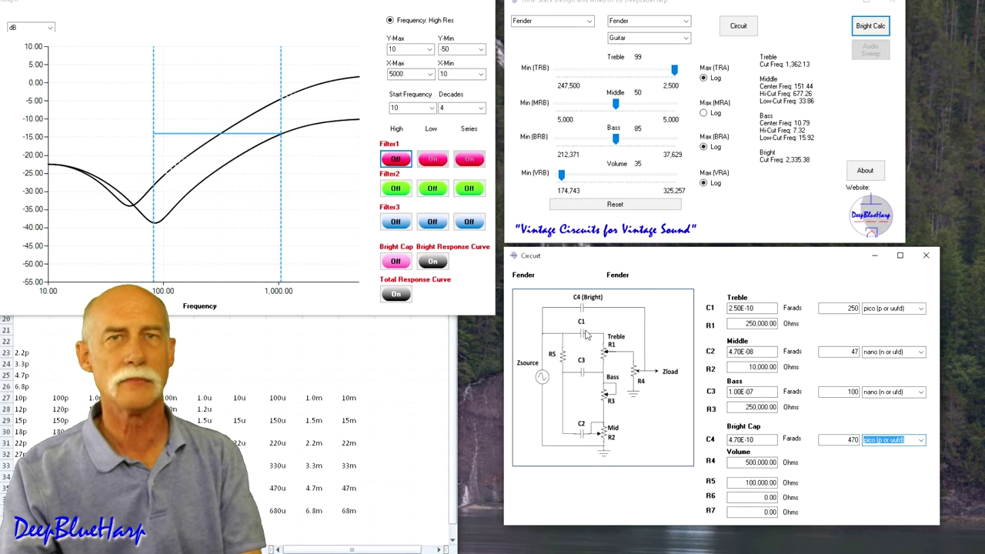